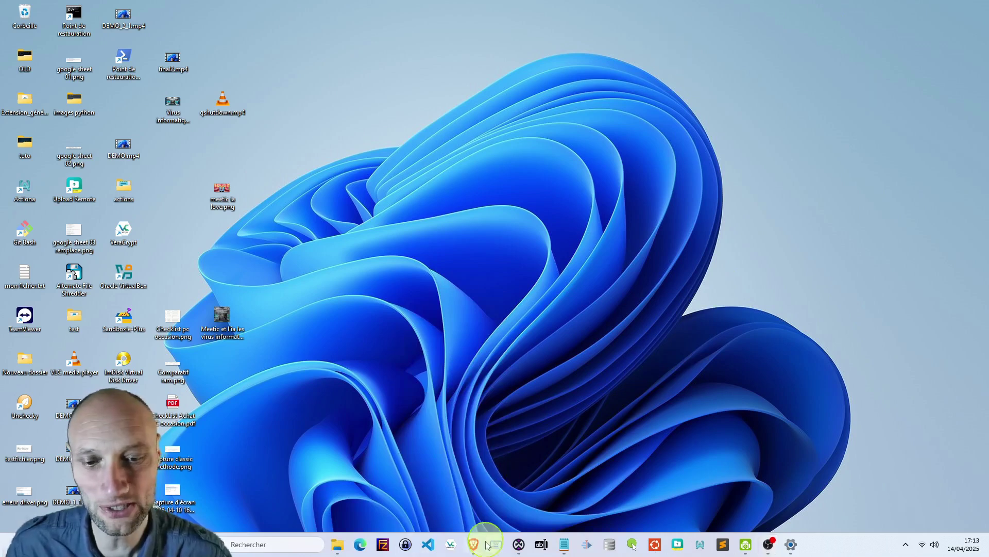
- Switch to the Brave browser and review the DesktopOK program history page on SoftwareOK.com
{"action": "mouse_move", "coordinate": [475, 546]}
{"action": "left_click", "coordinate": [591, 476]}
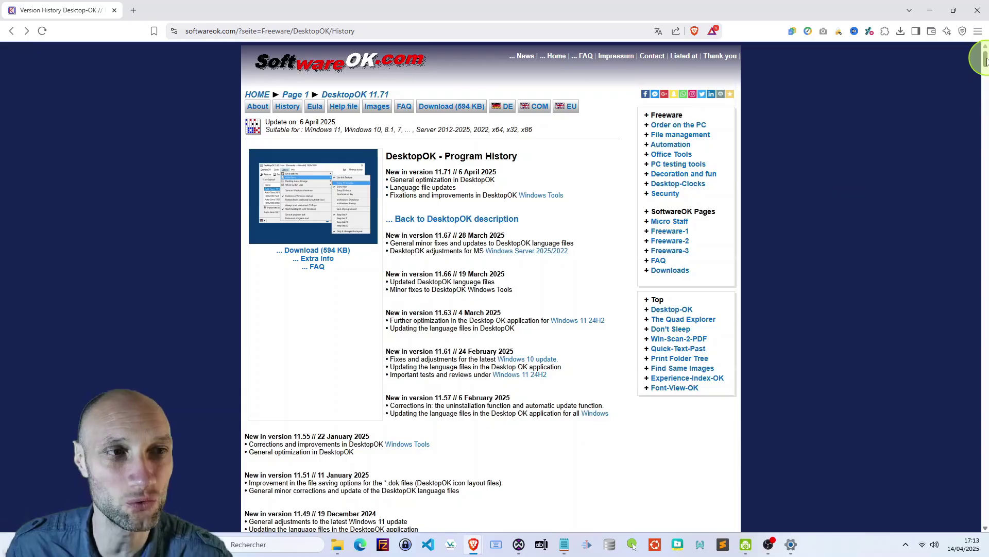
{"action": "mouse_move", "coordinate": [986, 60]}
{"action": "left_mouse_down"}
{"action": "mouse_move", "coordinate": [987, 550]}
{"action": "mouse_move", "coordinate": [974, 79]}
{"action": "mouse_move", "coordinate": [983, 46]}
{"action": "left_mouse_up"}
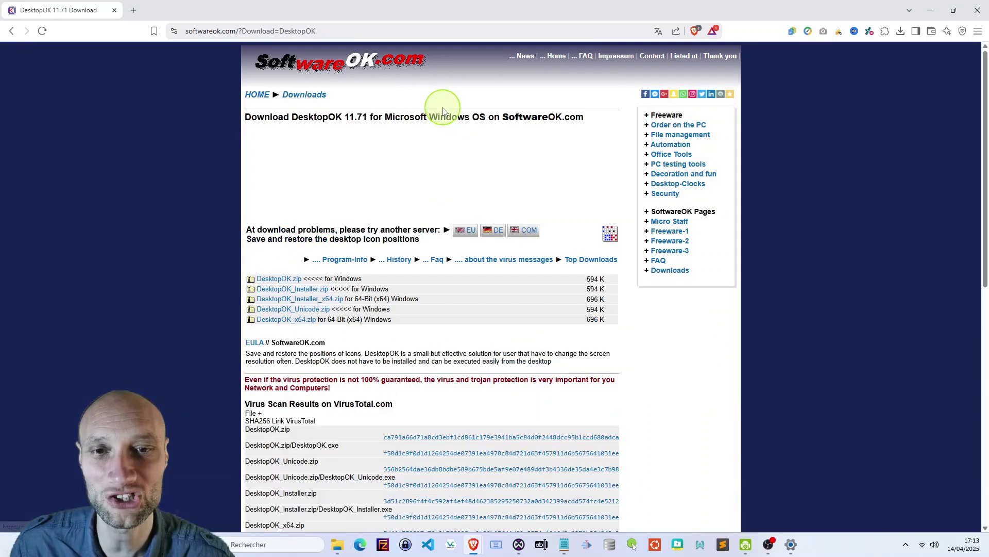
- Download DesktopOK_Installer_x64.zip from the SoftwareOK download page and save it in the tuto\ok folder
{"action": "scroll", "coordinate": [380, 343], "scroll_direction": "down", "scroll_amount": 3}
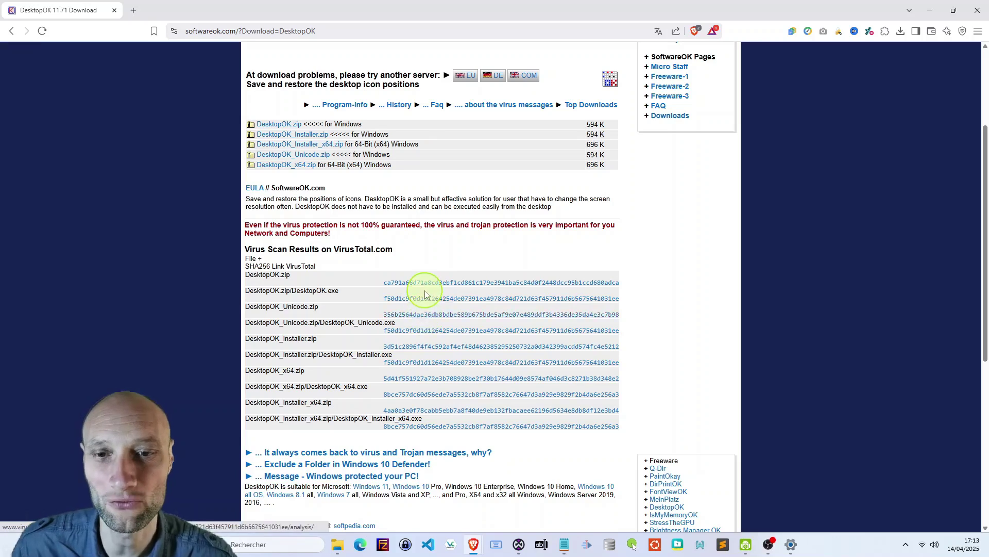
{"action": "scroll", "coordinate": [425, 294], "scroll_direction": "up", "scroll_amount": 1}
{"action": "scroll", "coordinate": [425, 295], "scroll_direction": "up", "scroll_amount": 2}
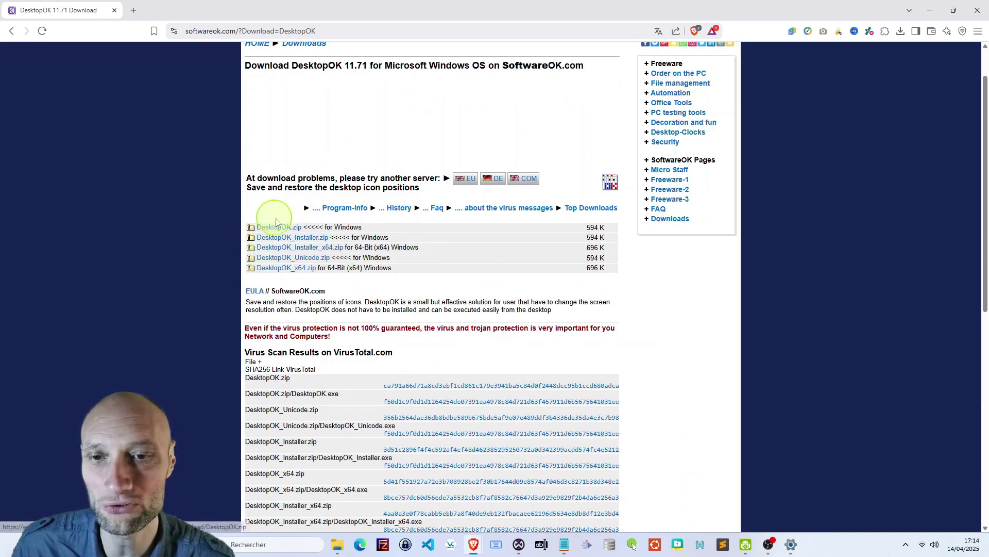
{"action": "left_click", "coordinate": [287, 230]}
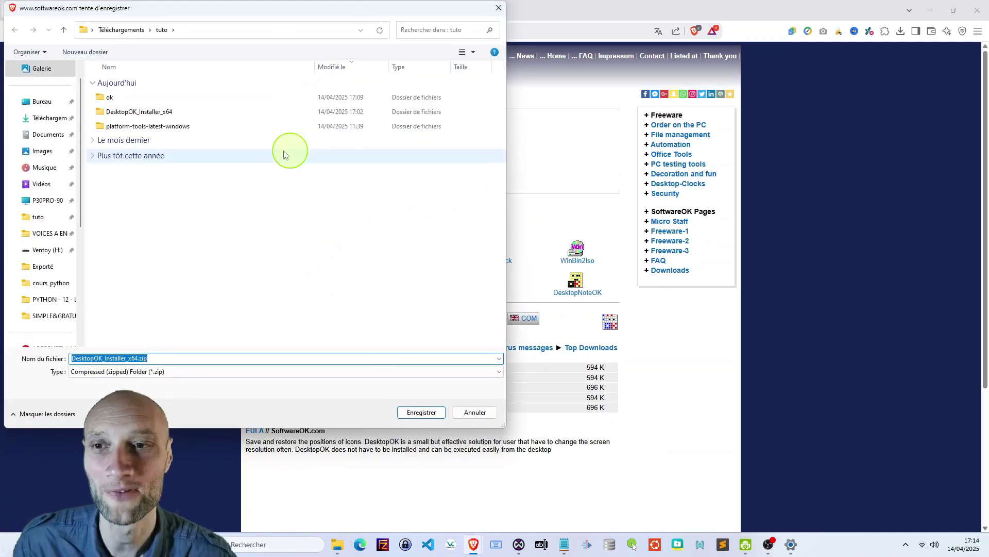
{"action": "double_click", "coordinate": [108, 96]}
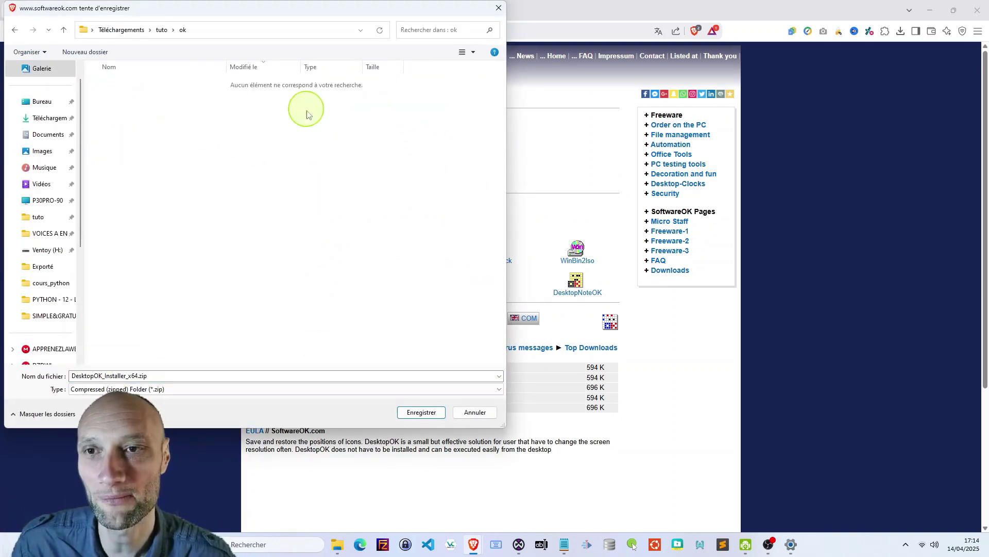
{"action": "left_click", "coordinate": [421, 412]}
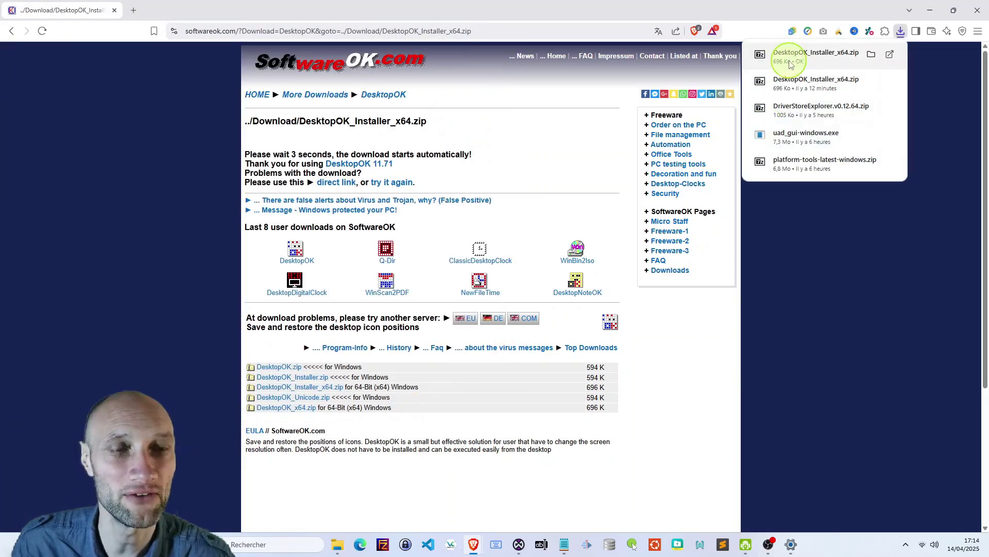
- Switch to File Explorer and extract DesktopOK_Installer_x64.zip to the suggested DesktopOK_Installer_x64 folder inside ok
{"action": "left_click", "coordinate": [930, 10]}
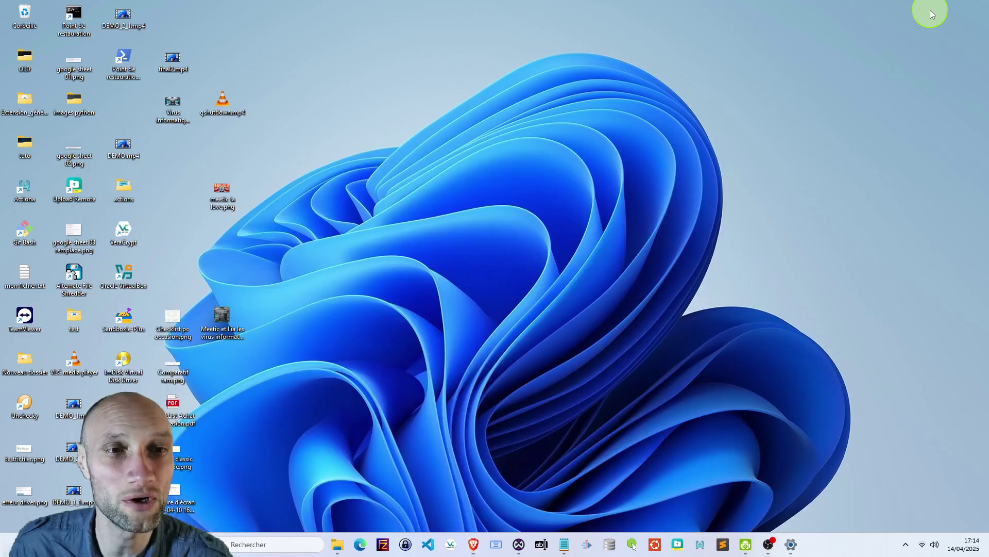
{"action": "mouse_move", "coordinate": [337, 546]}
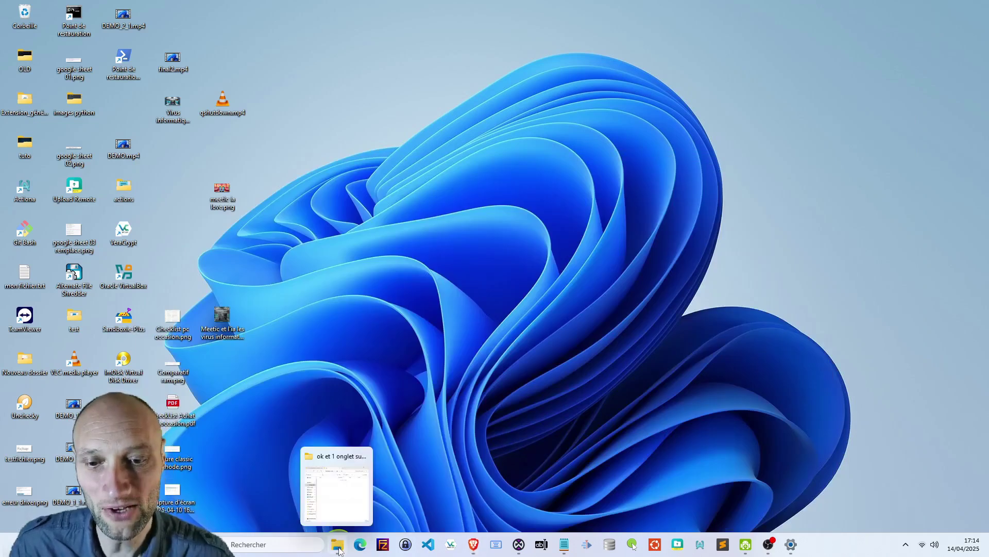
{"action": "left_click", "coordinate": [349, 516]}
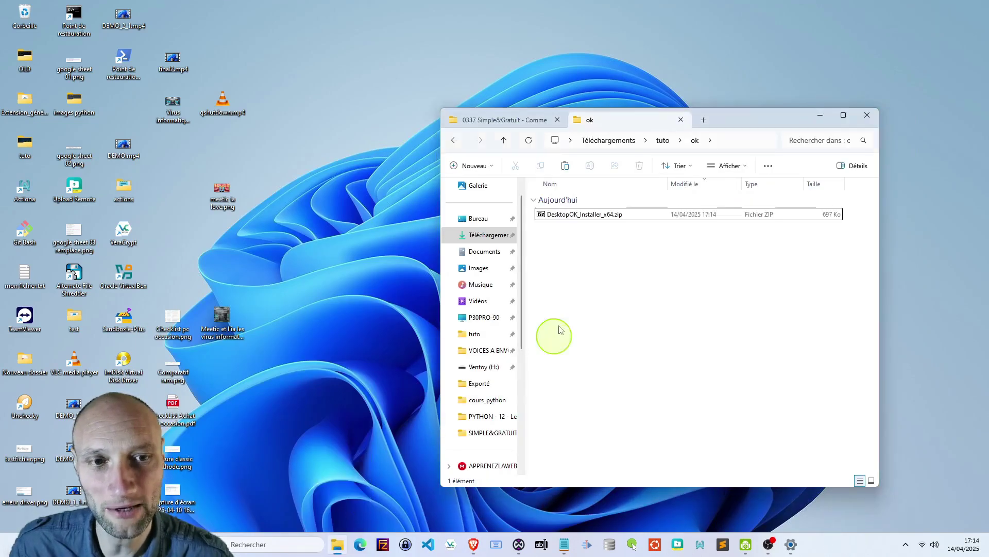
{"action": "left_click", "coordinate": [587, 213]}
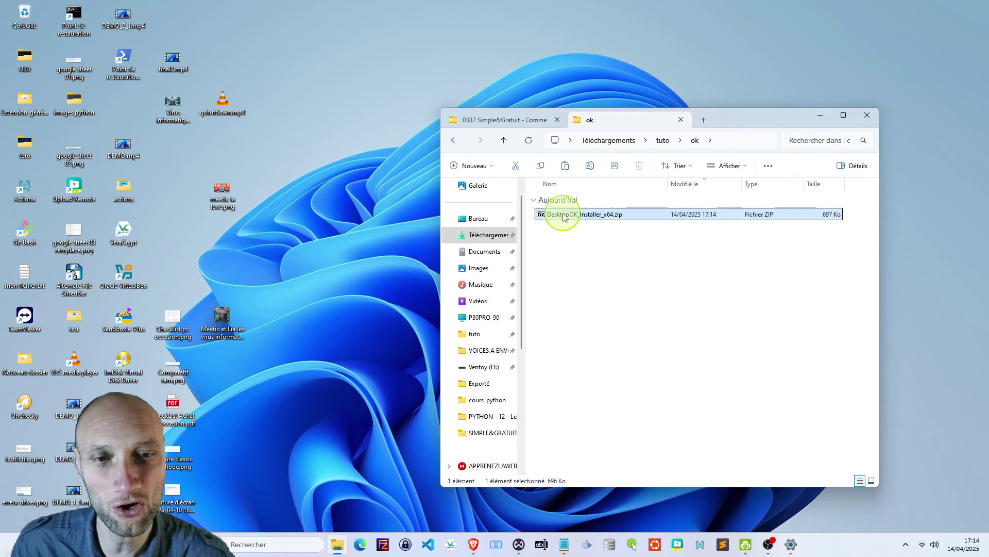
{"action": "right_click", "coordinate": [576, 220]}
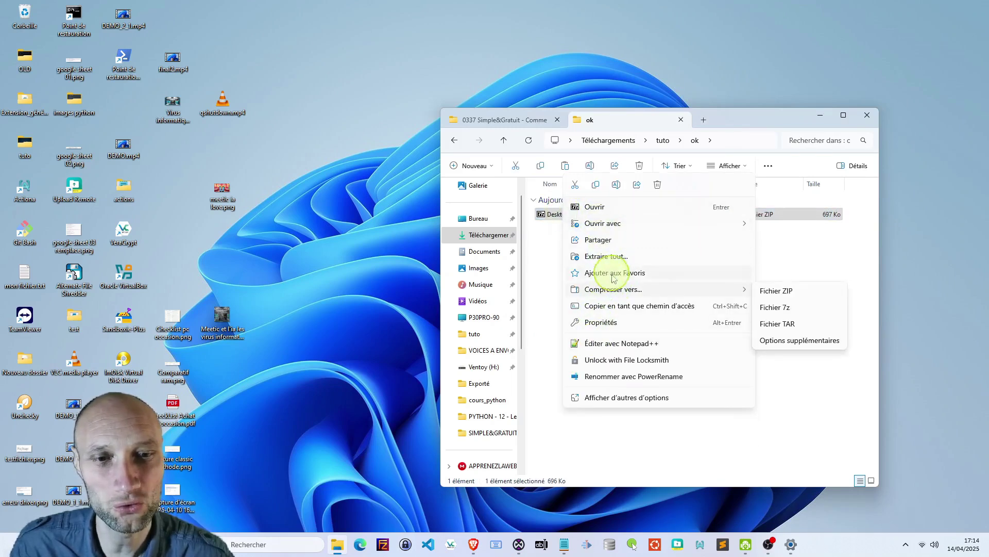
{"action": "left_click", "coordinate": [614, 256]}
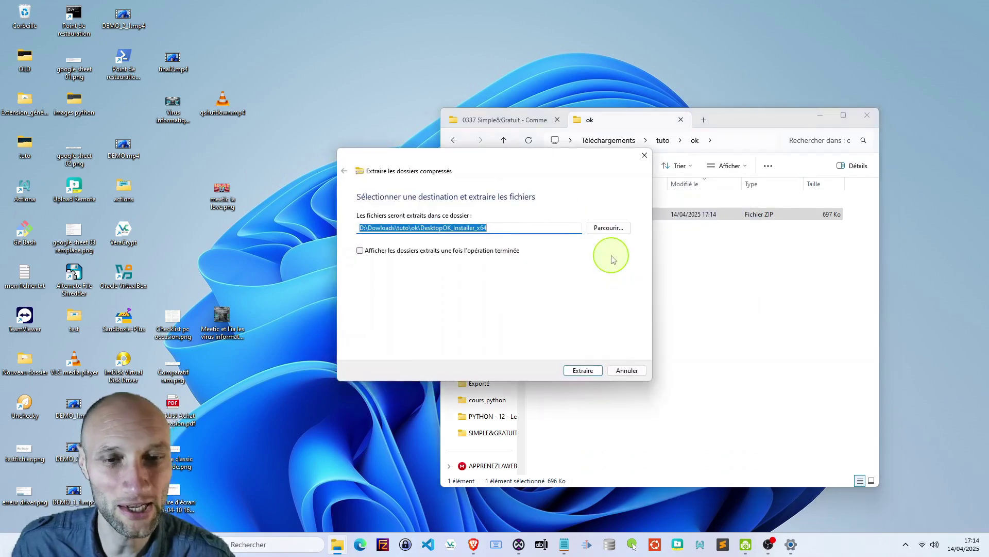
{"action": "left_click", "coordinate": [584, 370]}
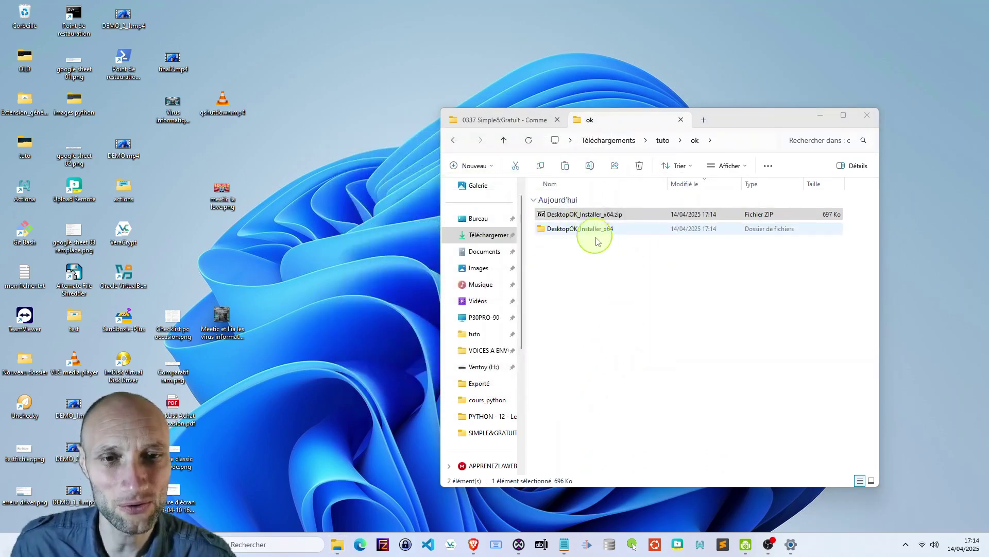
- Run DesktopOK_Installer_x64.exe from the extracted folder, clearing the Explorer window out of the way of the setup dialog
{"action": "double_click", "coordinate": [602, 227]}
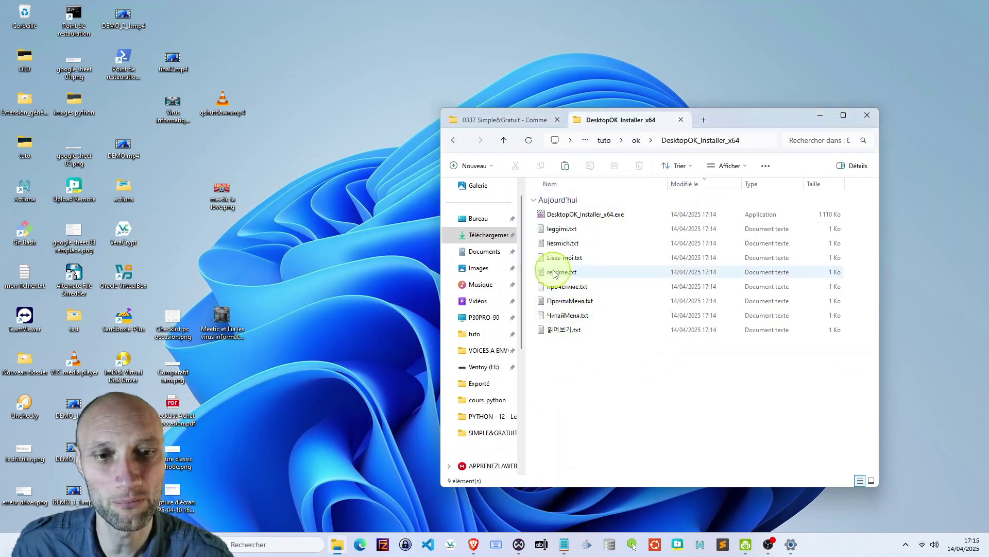
{"action": "double_click", "coordinate": [575, 216]}
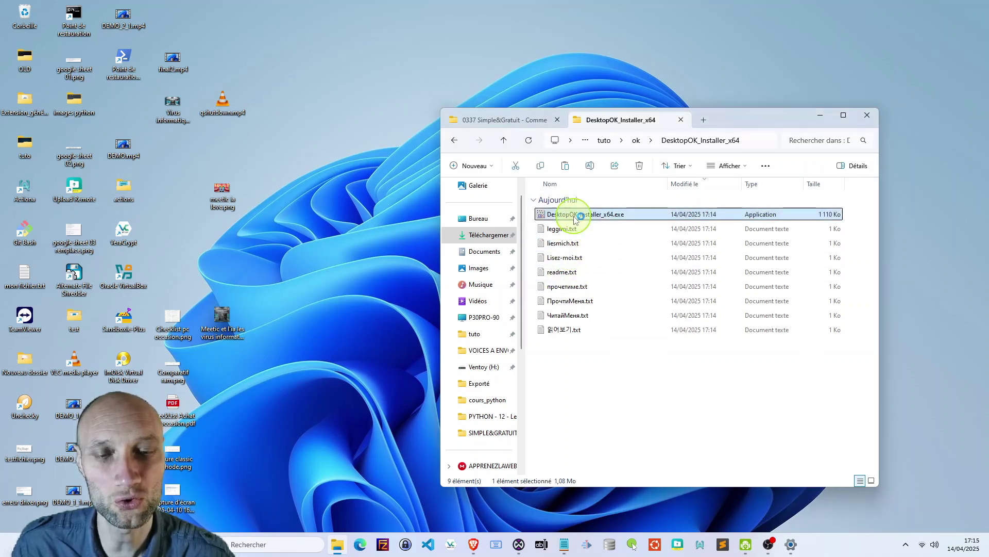
{"action": "left_click", "coordinate": [819, 115]}
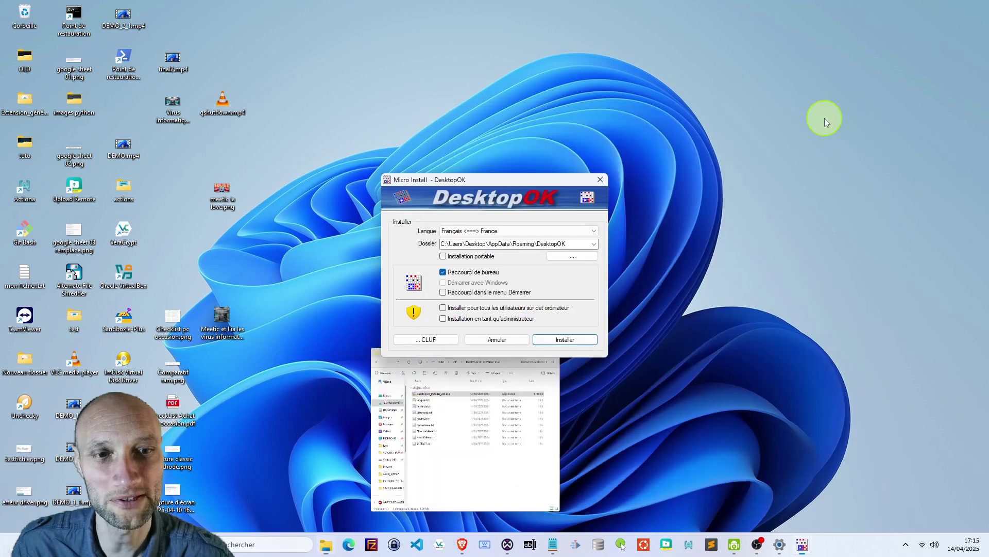
{"action": "left_click_drag", "start_coordinate": [478, 181], "coordinate": [496, 124]}
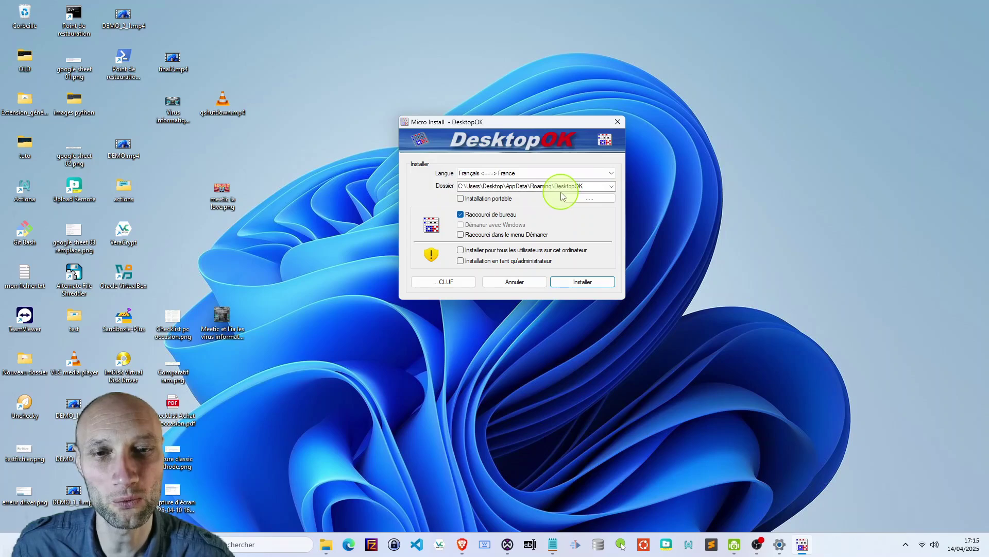
- Install DesktopOK in the default folder with portable installation off and the desktop shortcut on
{"action": "left_click", "coordinate": [462, 199]}
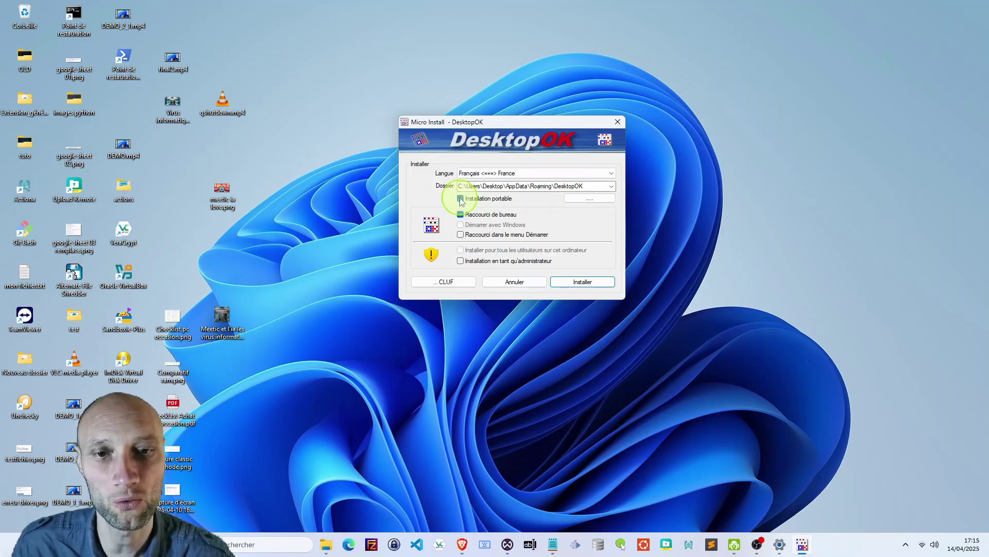
{"action": "left_click", "coordinate": [461, 199]}
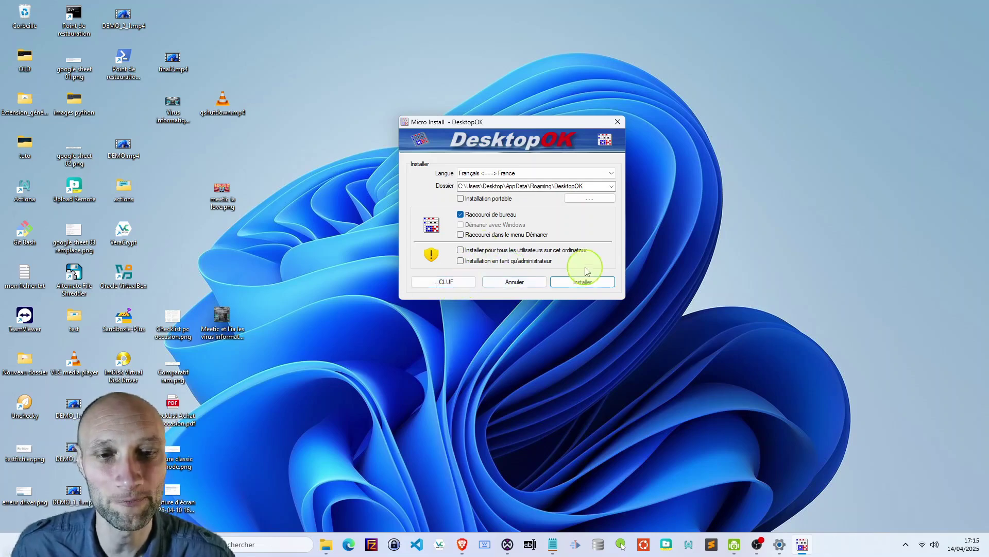
{"action": "left_click", "coordinate": [586, 284]}
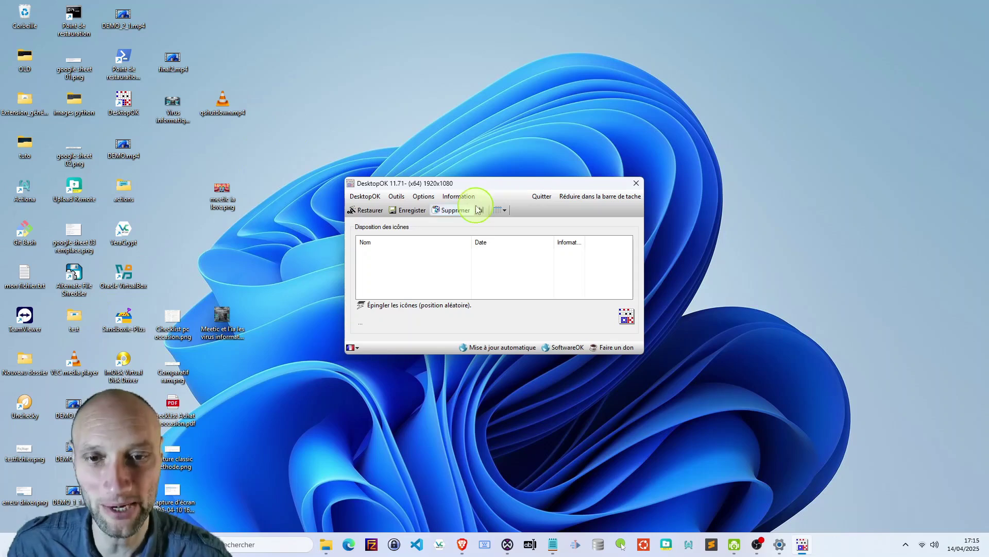
- Save the current desktop icon layout in DesktopOK
{"action": "left_click", "coordinate": [405, 210]}
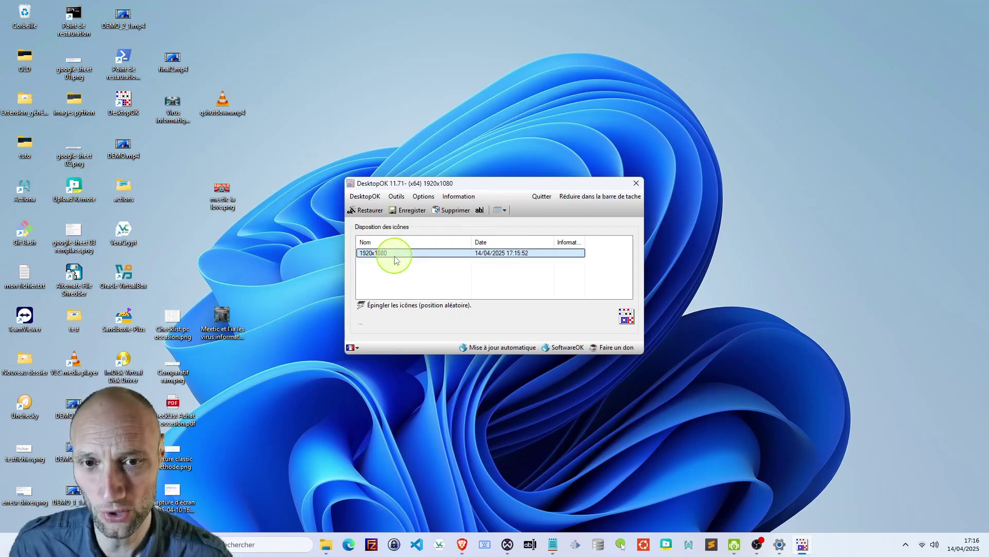
{"action": "left_click", "coordinate": [381, 253]}
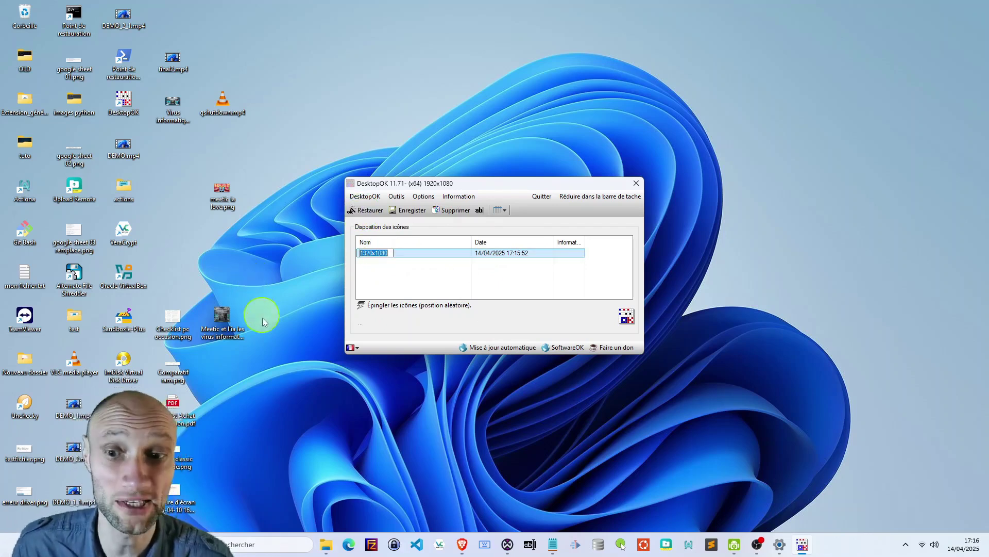
- Scatter several desktop icons, including the PowerShell shortcut, images, videos and the DesktopOK shortcut, to free spots across the desktop
{"action": "left_click_drag", "start_coordinate": [229, 321], "coordinate": [521, 103]}
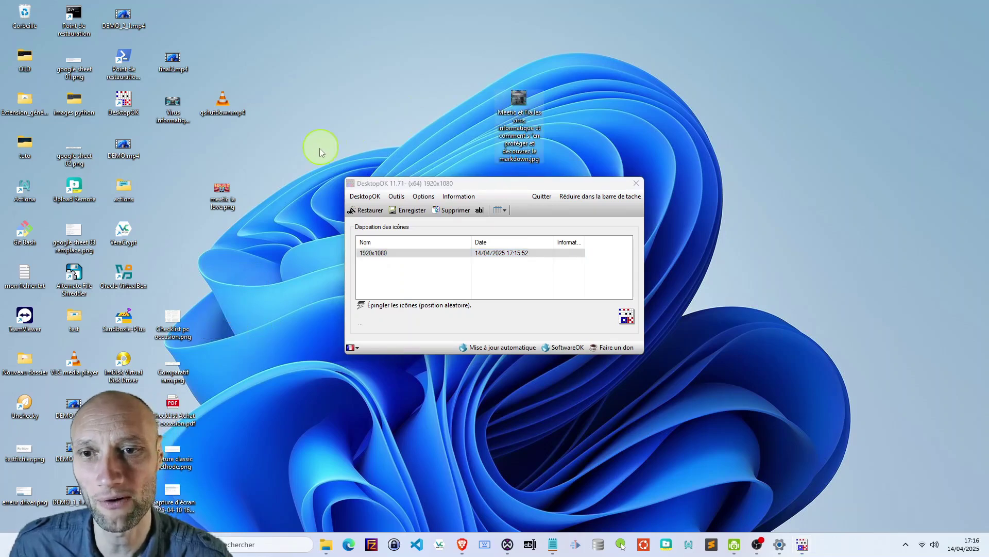
{"action": "left_click_drag", "start_coordinate": [221, 193], "coordinate": [841, 152]}
{"action": "left_click_drag", "start_coordinate": [195, 99], "coordinate": [442, 99]}
{"action": "left_click_drag", "start_coordinate": [175, 54], "coordinate": [716, 65]}
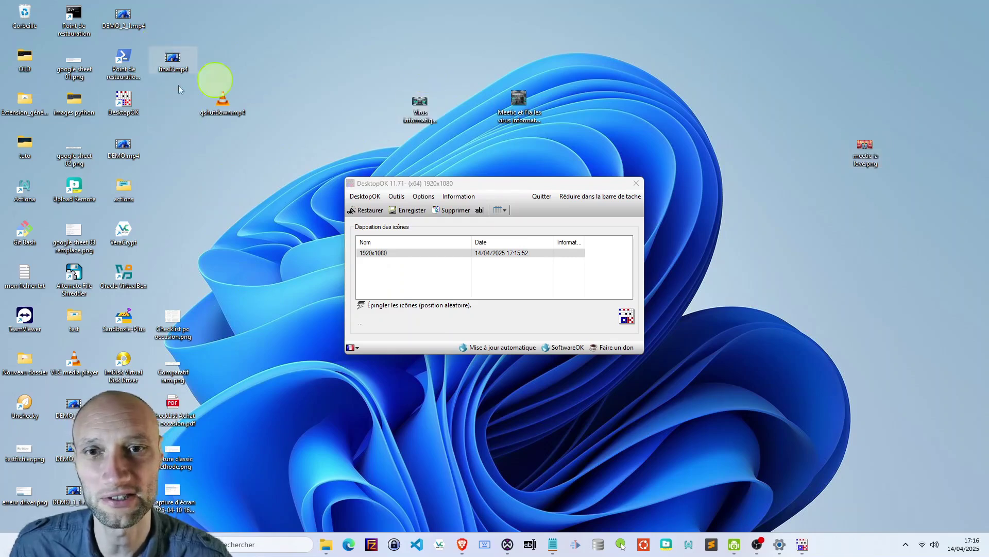
{"action": "left_click_drag", "start_coordinate": [125, 61], "coordinate": [468, 58]}
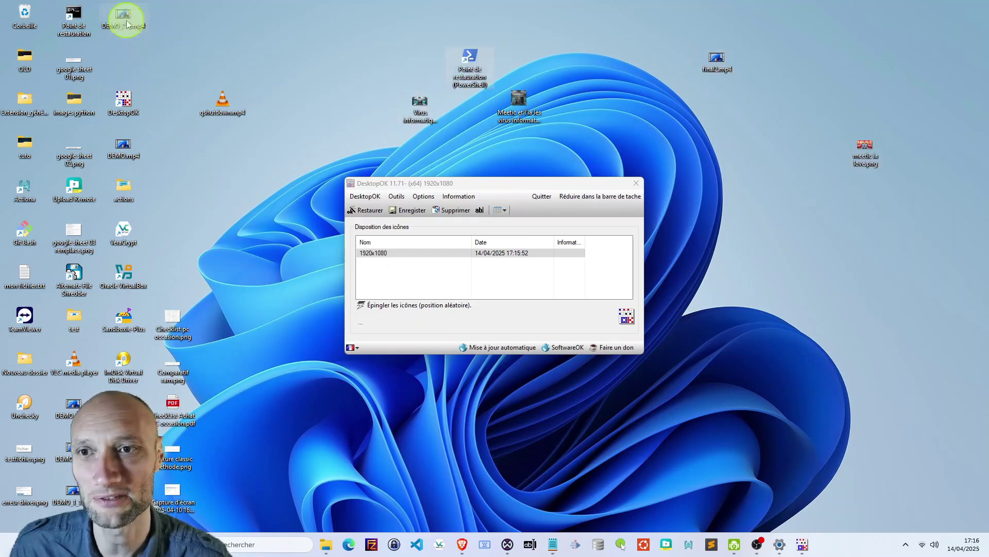
{"action": "left_click_drag", "start_coordinate": [126, 23], "coordinate": [319, 153]}
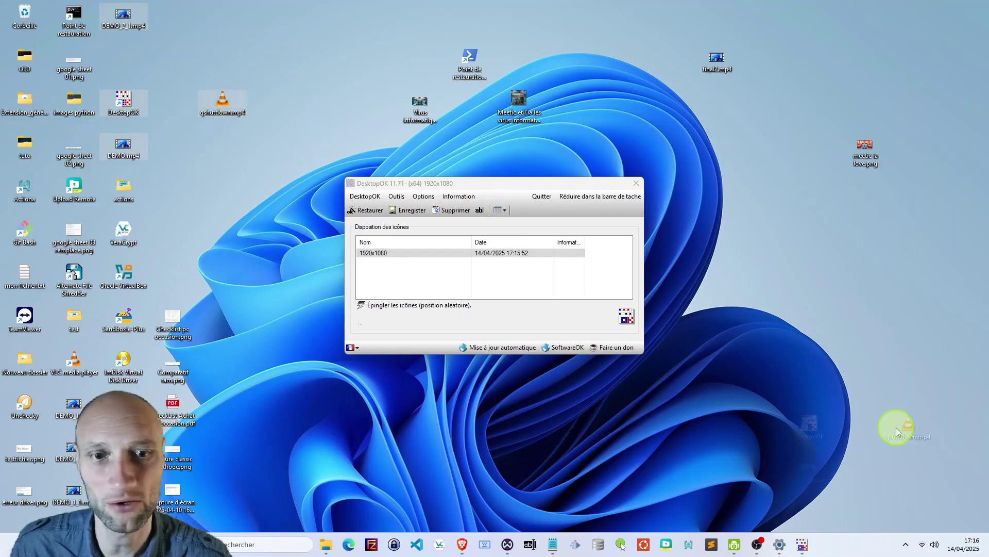
{"action": "left_click_drag", "start_coordinate": [896, 428], "coordinate": [896, 426]}
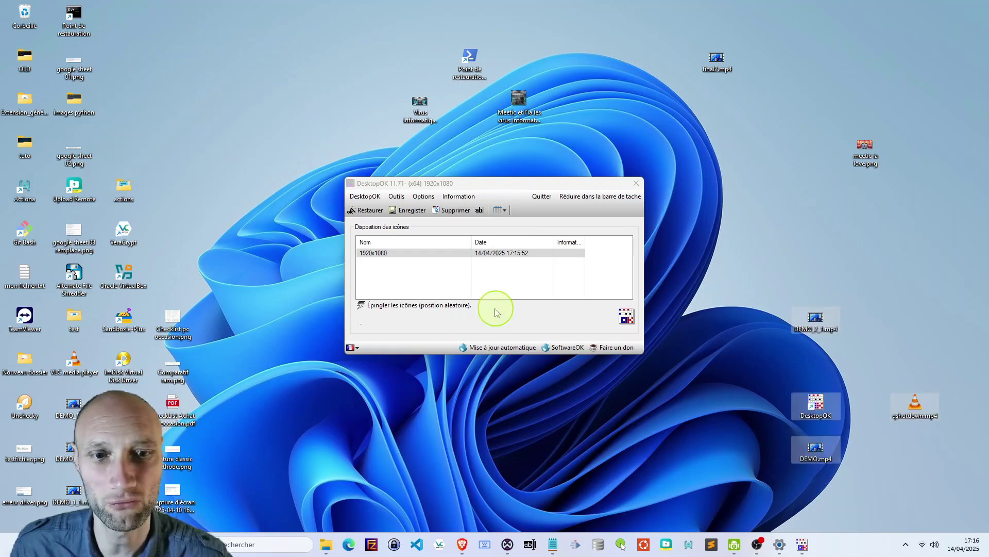
- Restore the desktop icons from the saved 1920x1080 layout
{"action": "left_click", "coordinate": [375, 252]}
{"action": "left_click", "coordinate": [367, 211]}
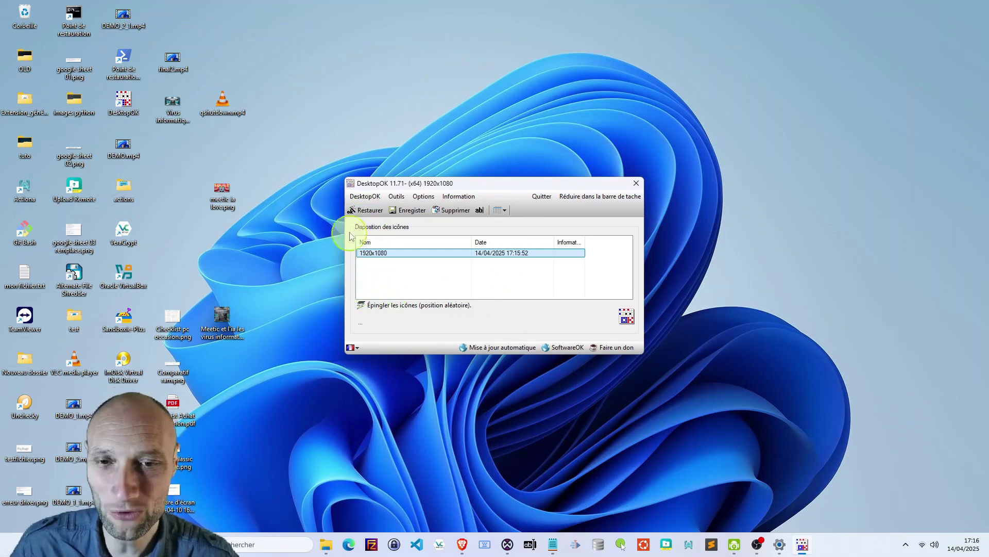
- Examine DesktopOK's commands for saving and loading icon positions, including those using .dok files
{"action": "left_click", "coordinate": [366, 198]}
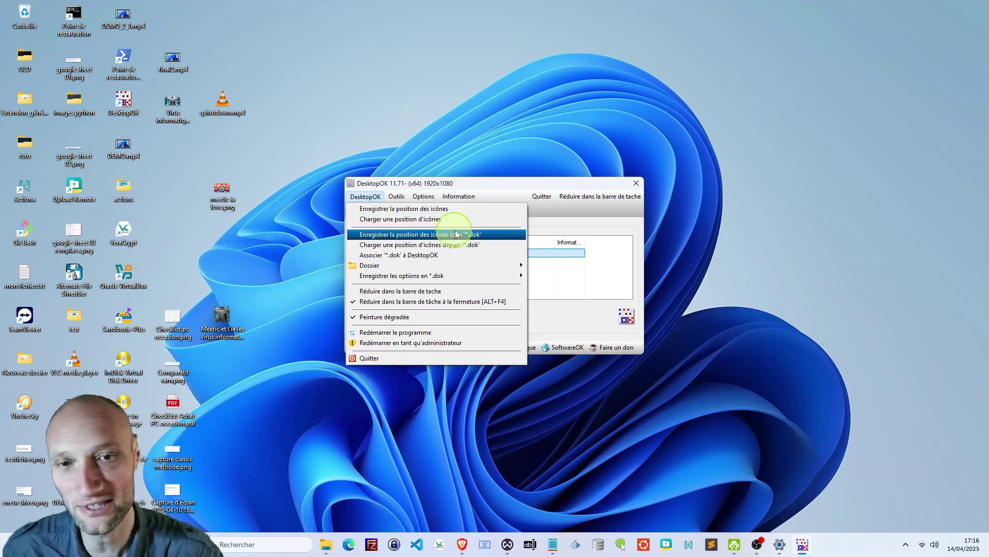
{"action": "left_click", "coordinate": [569, 260]}
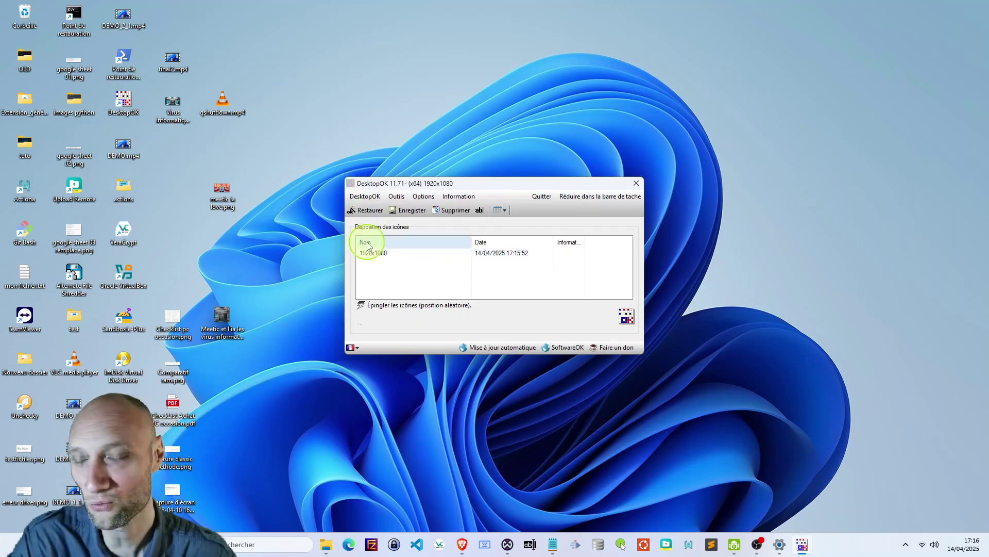
{"action": "left_click", "coordinate": [367, 199]}
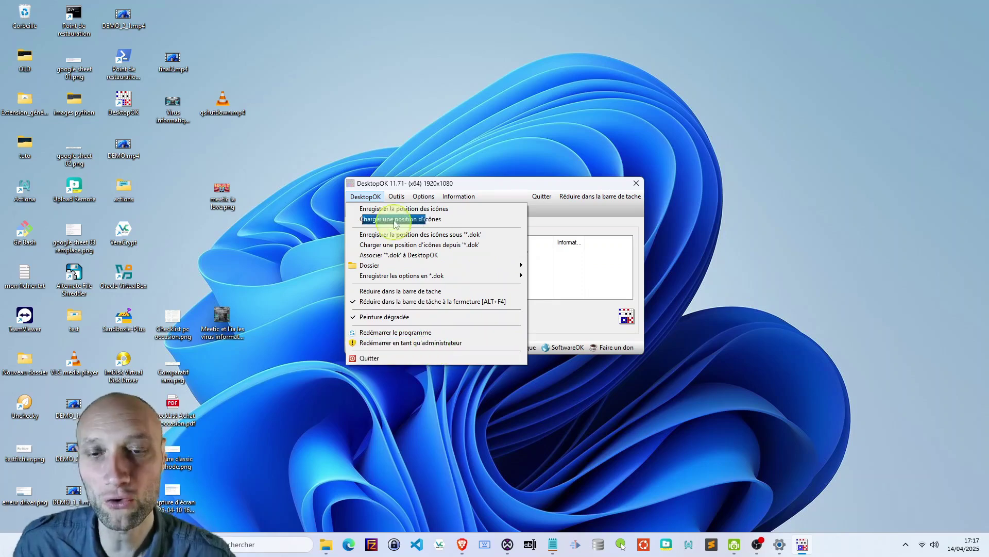
- Look through DesktopOK's extra tools and launch CalculatorOK
{"action": "mouse_move", "coordinate": [397, 196]}
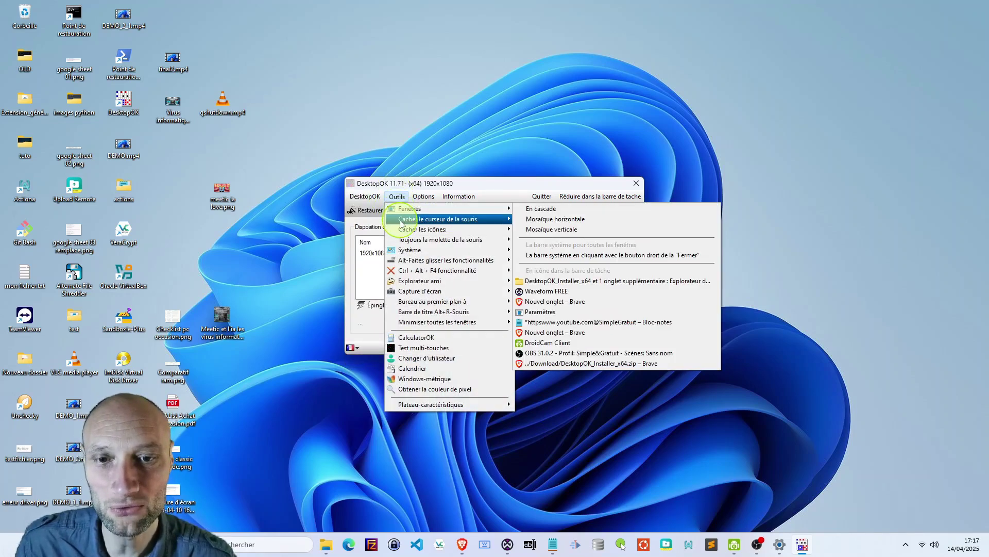
{"action": "mouse_move", "coordinate": [406, 233]}
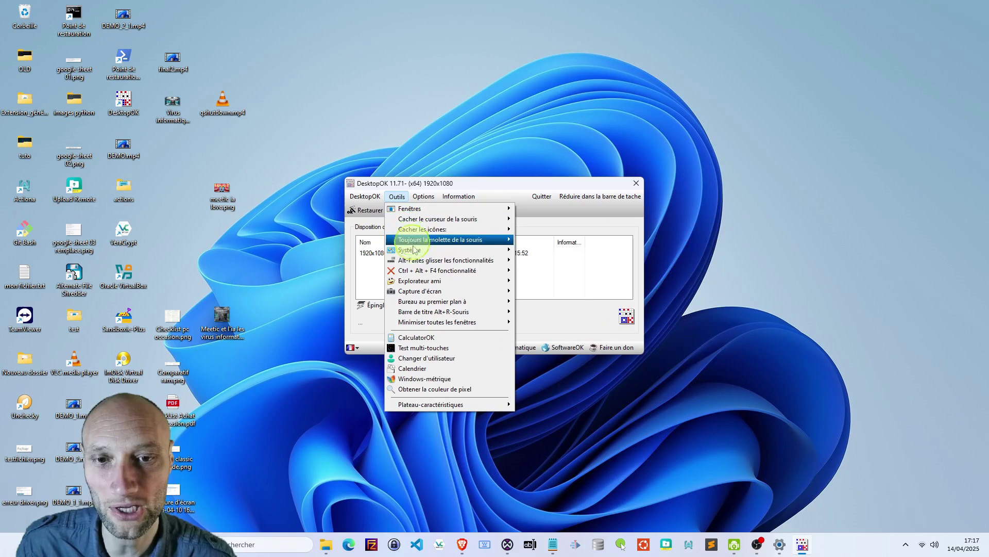
{"action": "left_click", "coordinate": [435, 339]}
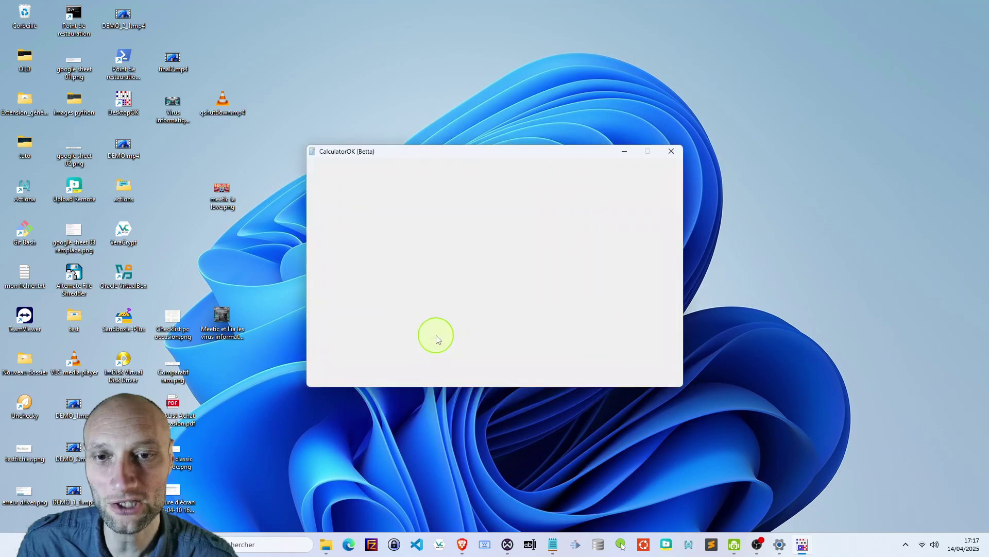
- Close CalculatorOK, and open and close DesktopOK's multi-touch test
{"action": "left_click", "coordinate": [671, 151]}
{"action": "left_click", "coordinate": [396, 197]}
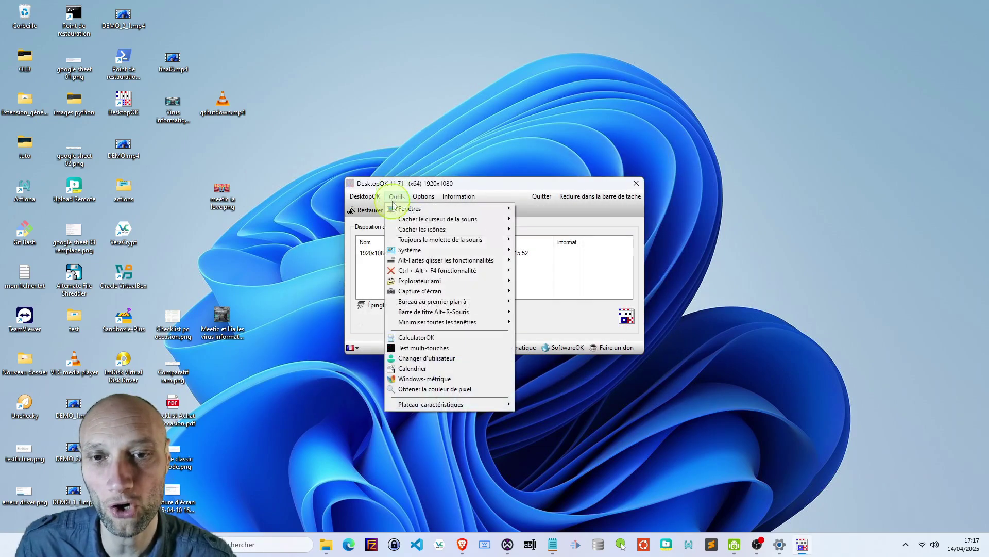
{"action": "left_click", "coordinate": [412, 349]}
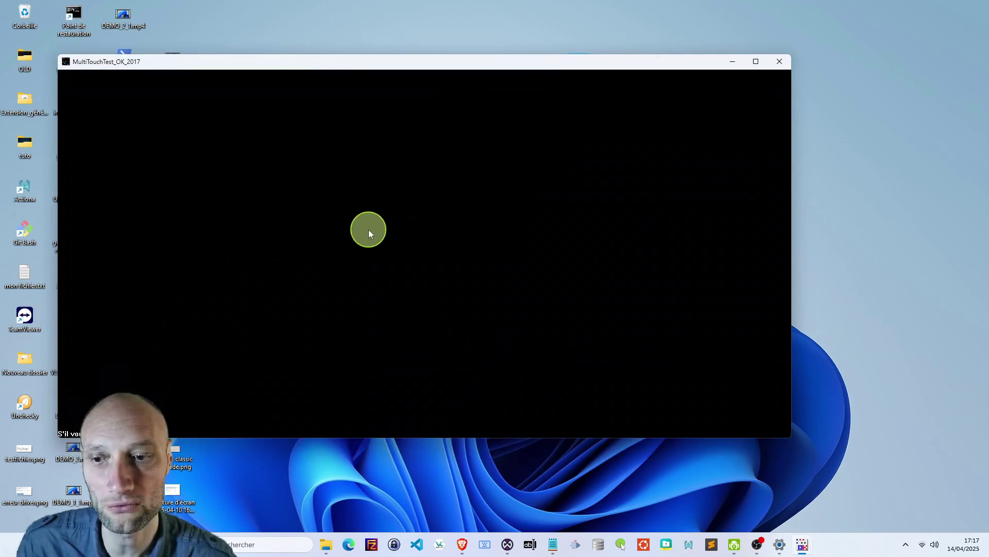
{"action": "left_click", "coordinate": [781, 61]}
- Examine the remaining tools and the options for auto-saving, auto-arranging, switching users, and saving or restoring at Windows shutdown and startup
{"action": "left_click", "coordinate": [397, 196]}
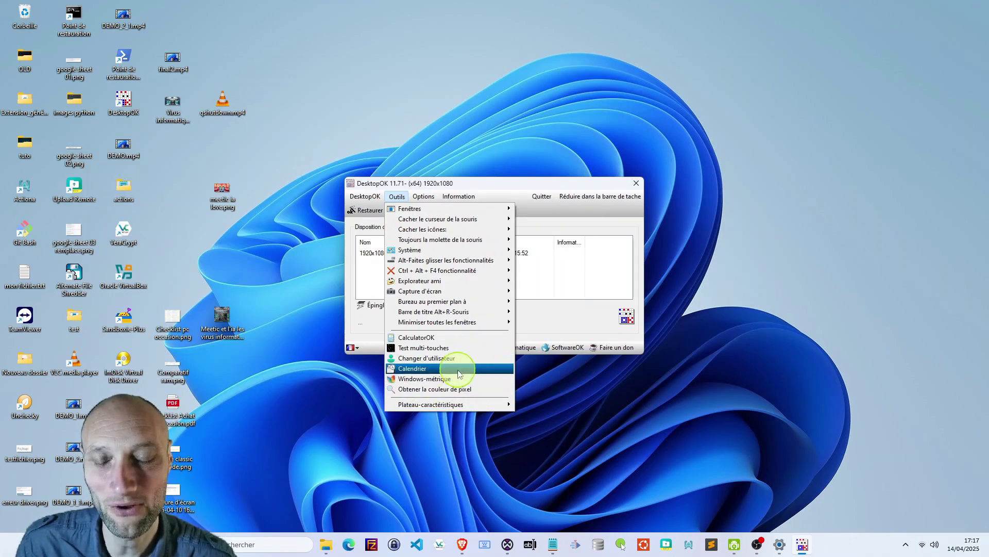
{"action": "mouse_move", "coordinate": [426, 200]}
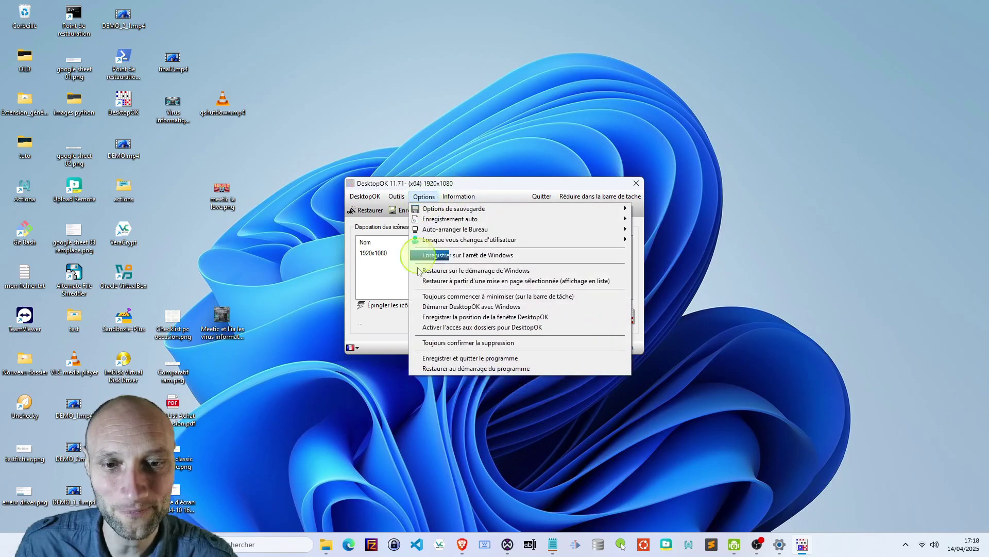
{"action": "mouse_move", "coordinate": [593, 240]}
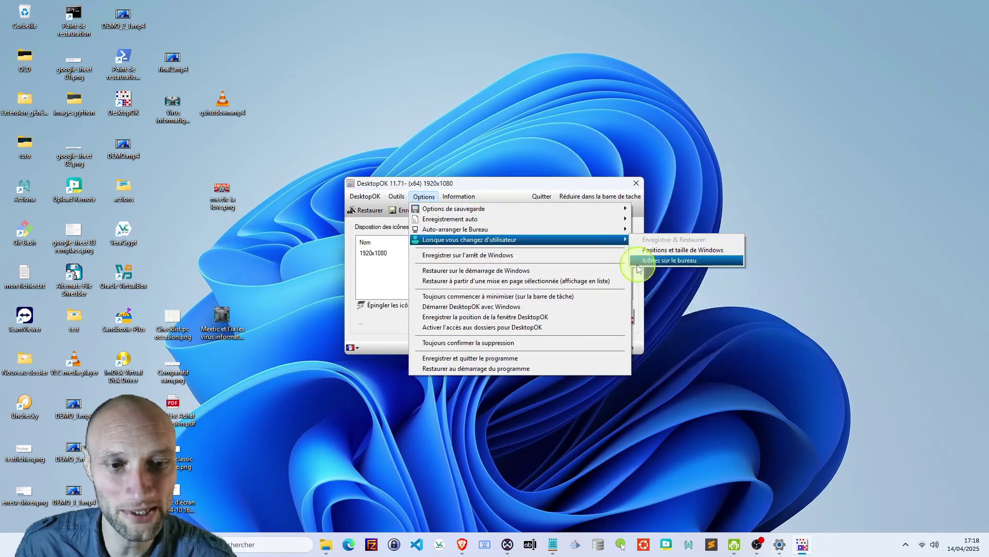
{"action": "mouse_move", "coordinate": [621, 209]}
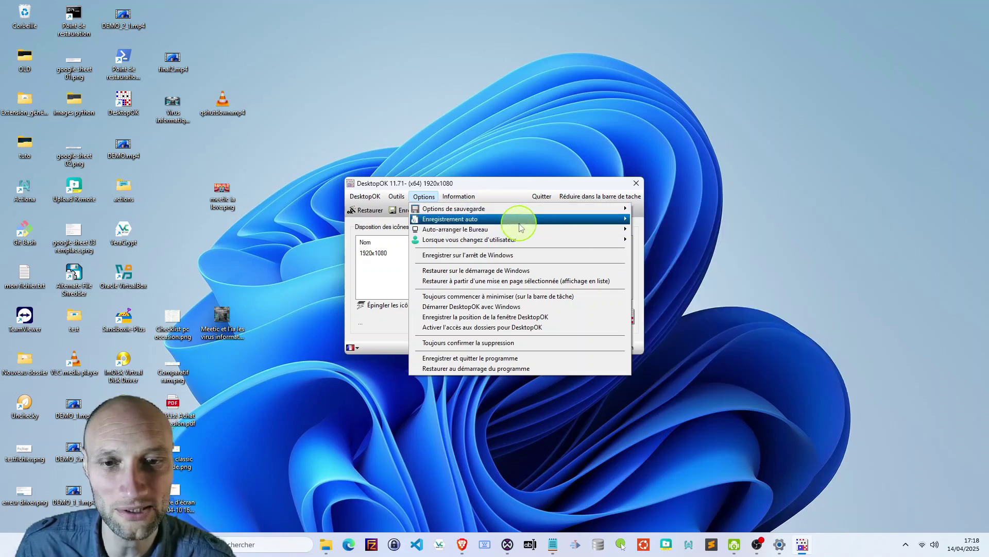
{"action": "mouse_move", "coordinate": [520, 226]}
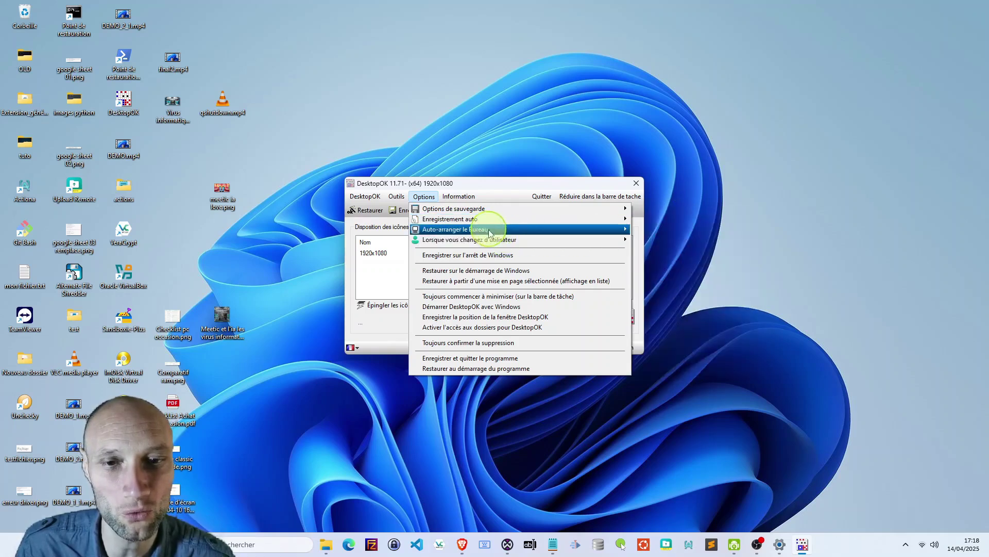
{"action": "mouse_move", "coordinate": [483, 232]}
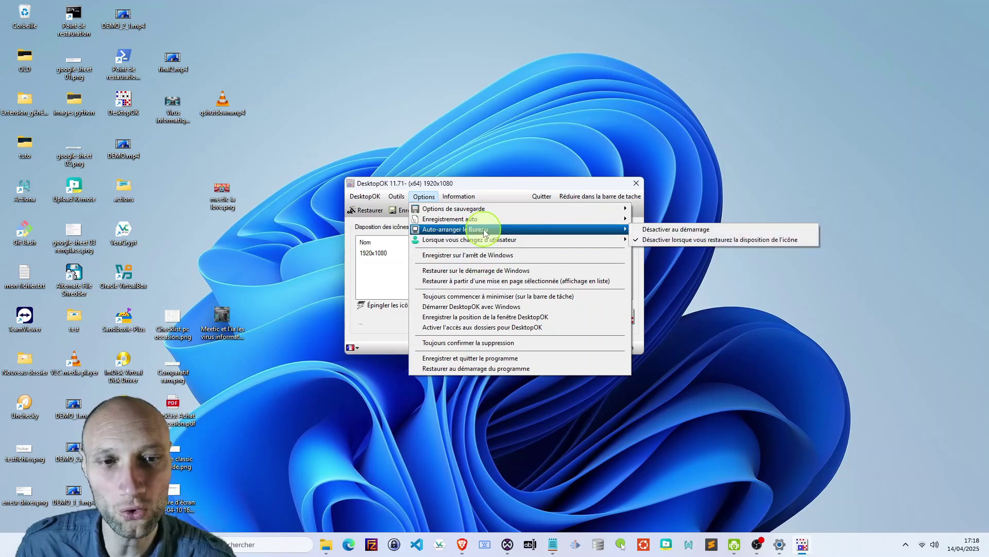
{"action": "mouse_move", "coordinate": [550, 247]}
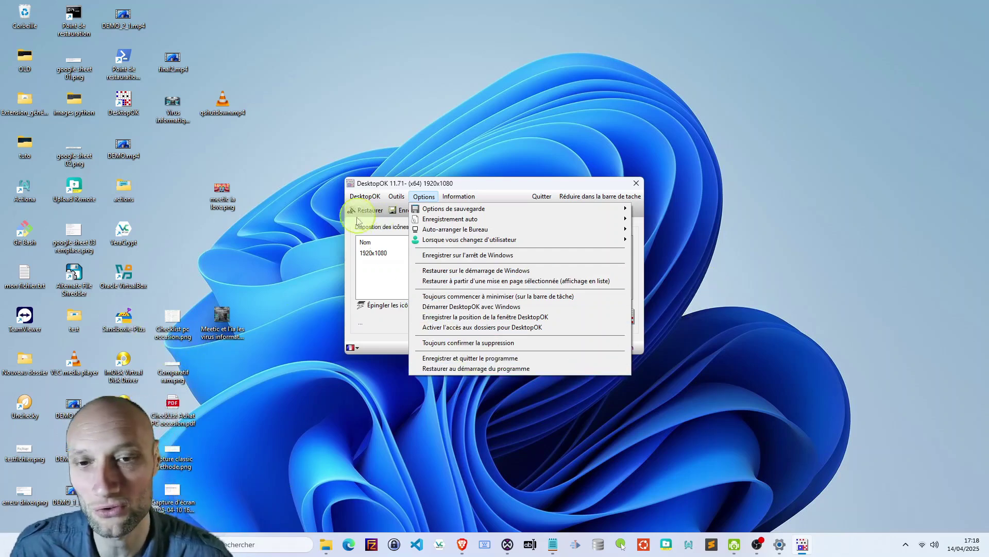
{"action": "mouse_move", "coordinate": [454, 248]}
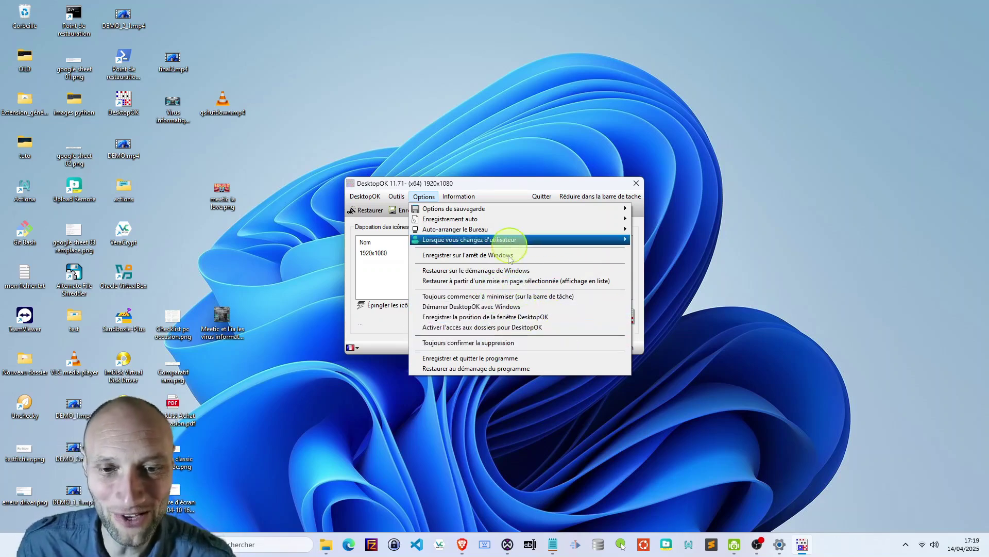
{"action": "key", "text": "Escape"}
- Look through DesktopOK's help and information entries, including those for the DesktopOK.ini file, and glance at the tools again
{"action": "left_click", "coordinate": [476, 199]}
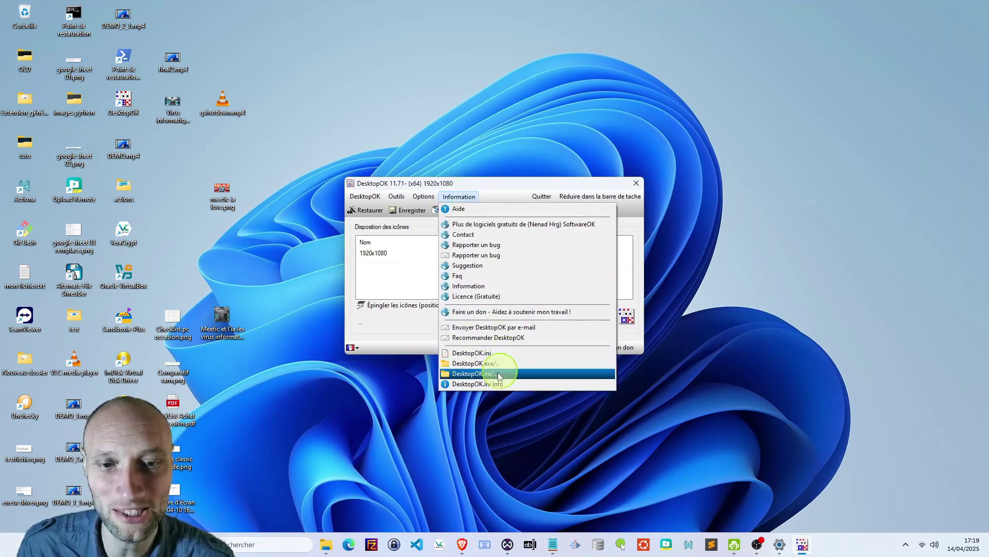
{"action": "mouse_move", "coordinate": [397, 196]}
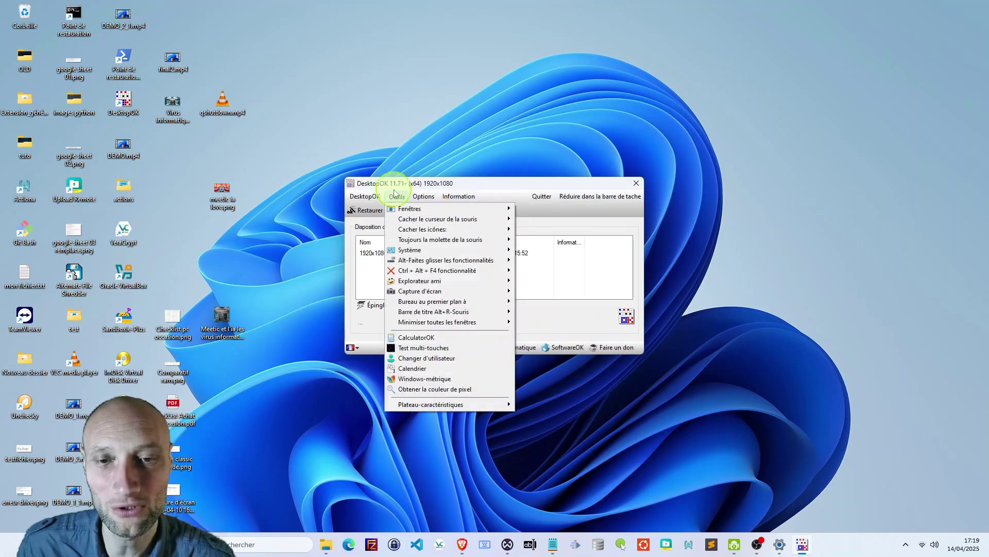
{"action": "left_click", "coordinate": [578, 276]}
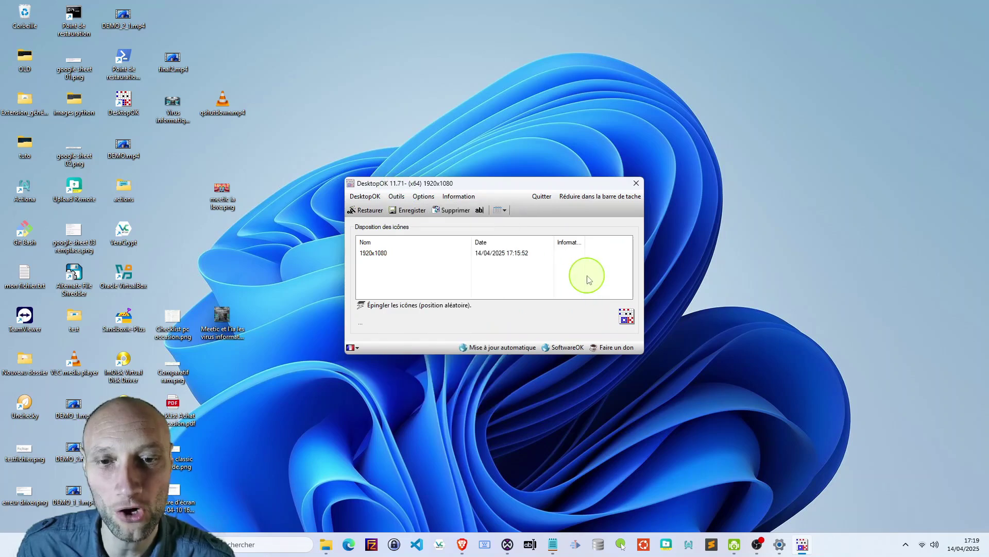
- Enable DesktopOK's screen capture function and switch it back off
{"action": "left_click", "coordinate": [396, 197]}
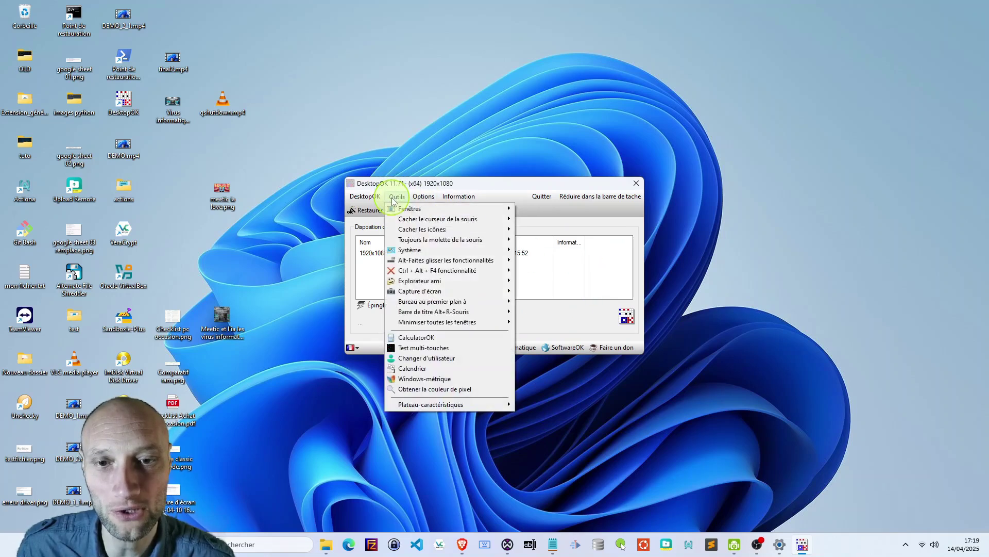
{"action": "mouse_move", "coordinate": [421, 295]}
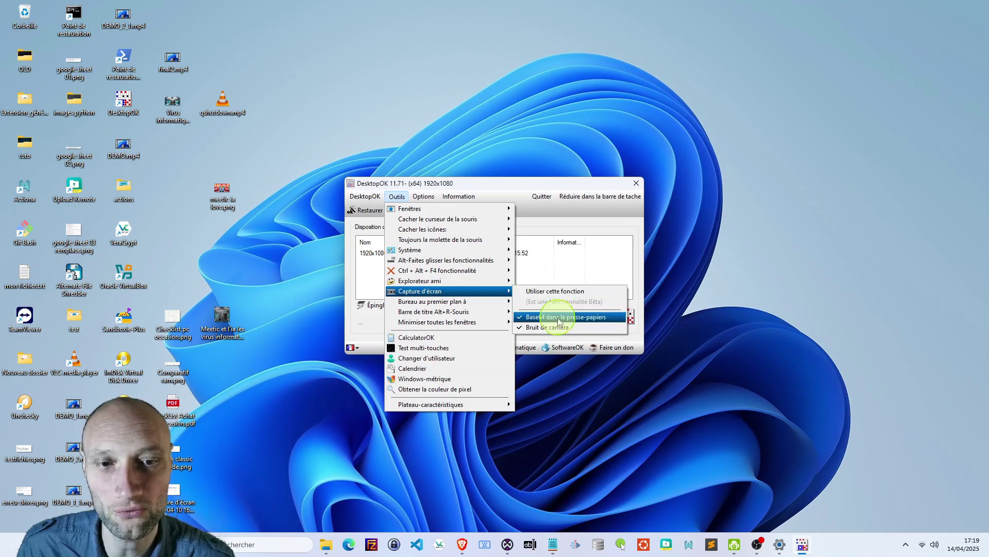
{"action": "left_click", "coordinate": [556, 293]}
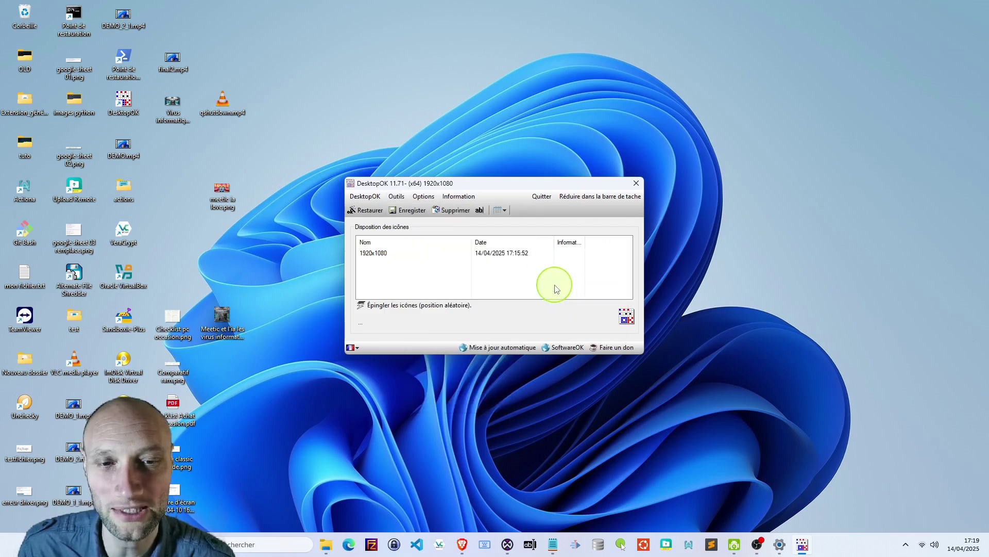
{"action": "left_click", "coordinate": [398, 198]}
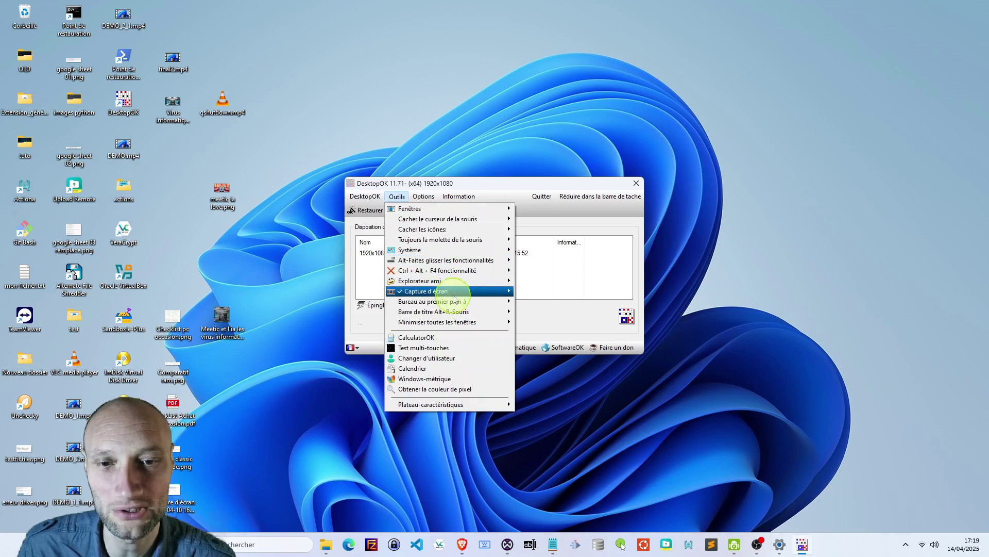
{"action": "mouse_move", "coordinate": [449, 292]}
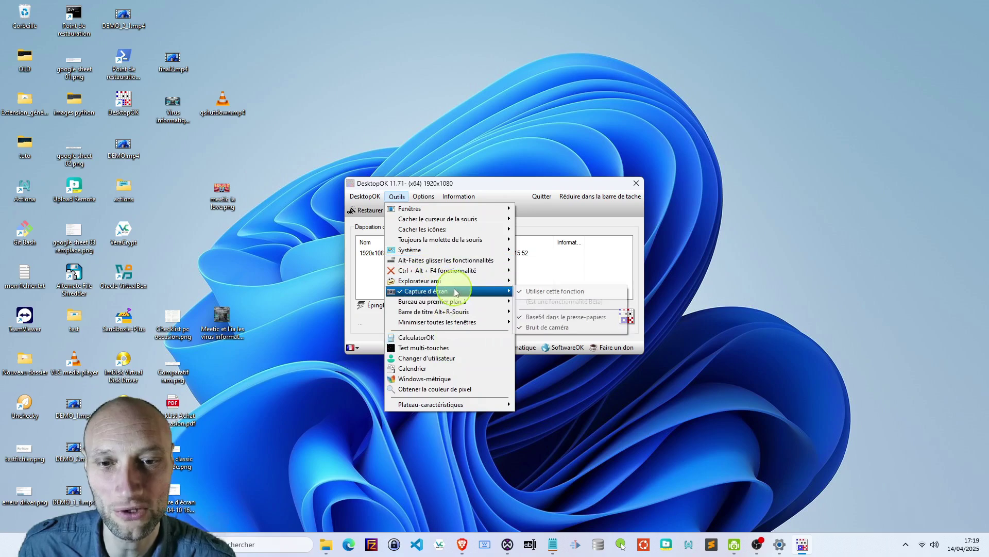
{"action": "left_click", "coordinate": [521, 294]}
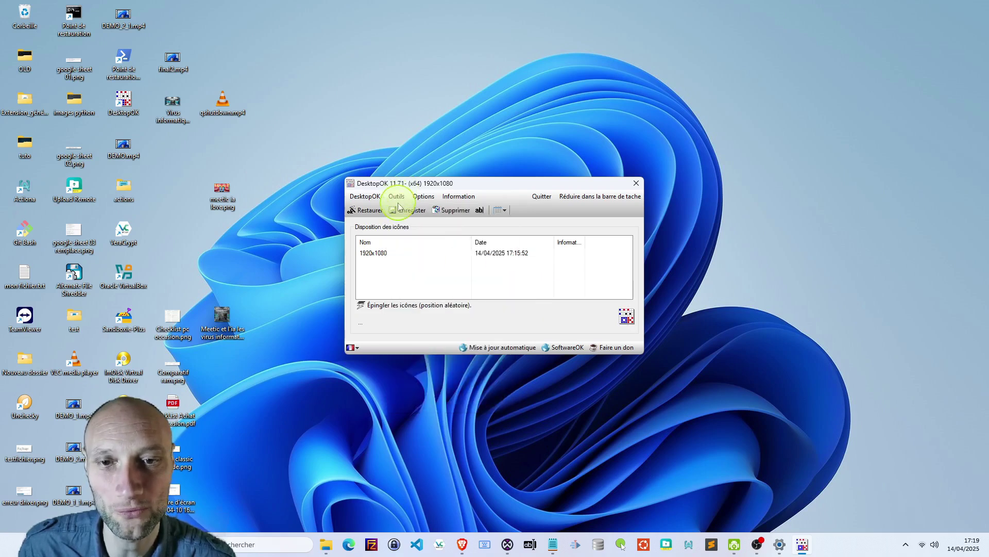
- Review the program options and the commands available for the saved 1920x1080 layout
{"action": "left_click", "coordinate": [422, 198]}
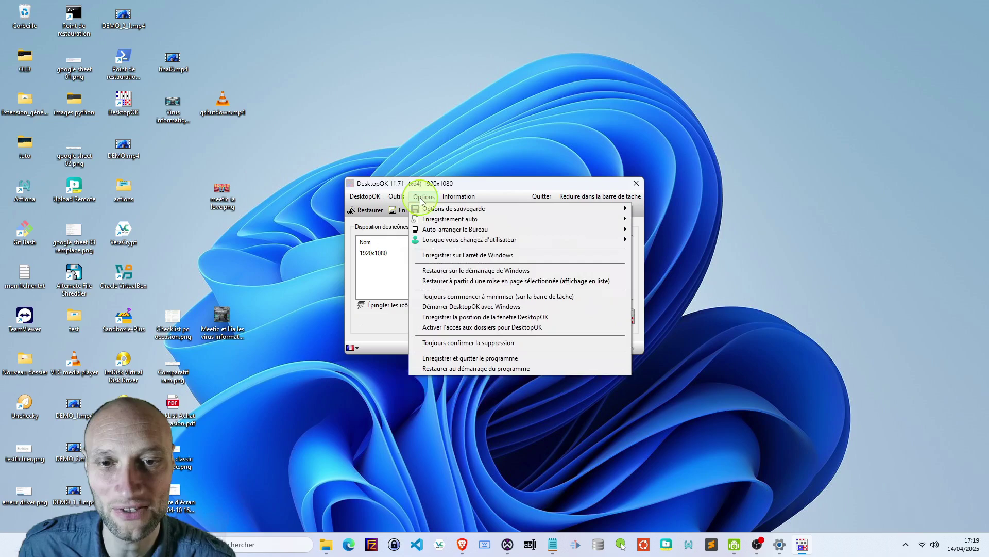
{"action": "left_click", "coordinate": [364, 266]}
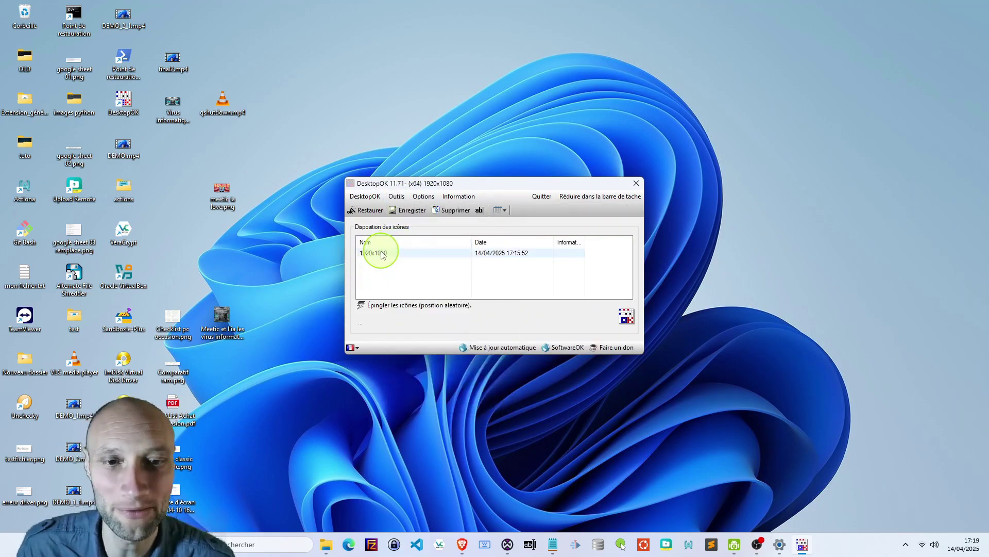
{"action": "right_click", "coordinate": [382, 254]}
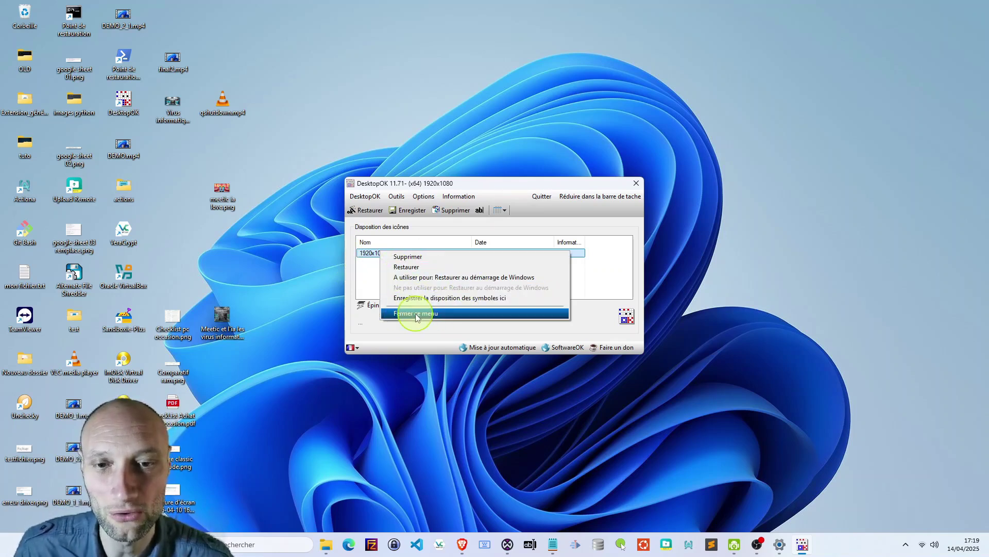
{"action": "left_click", "coordinate": [612, 267]}
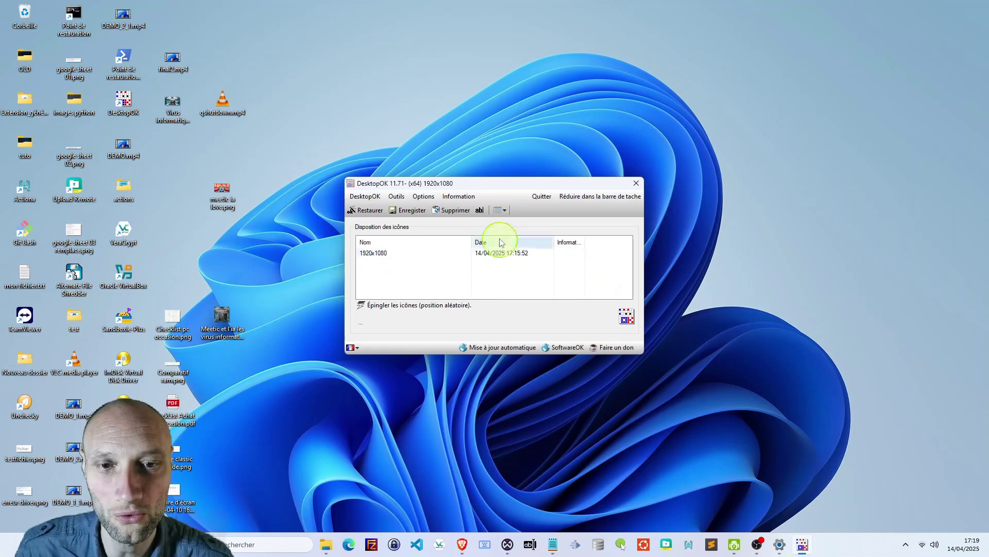
- Rename the saved 1920x1080 layout to "Bureau" followed by the owner's first name
{"action": "left_click", "coordinate": [479, 210]}
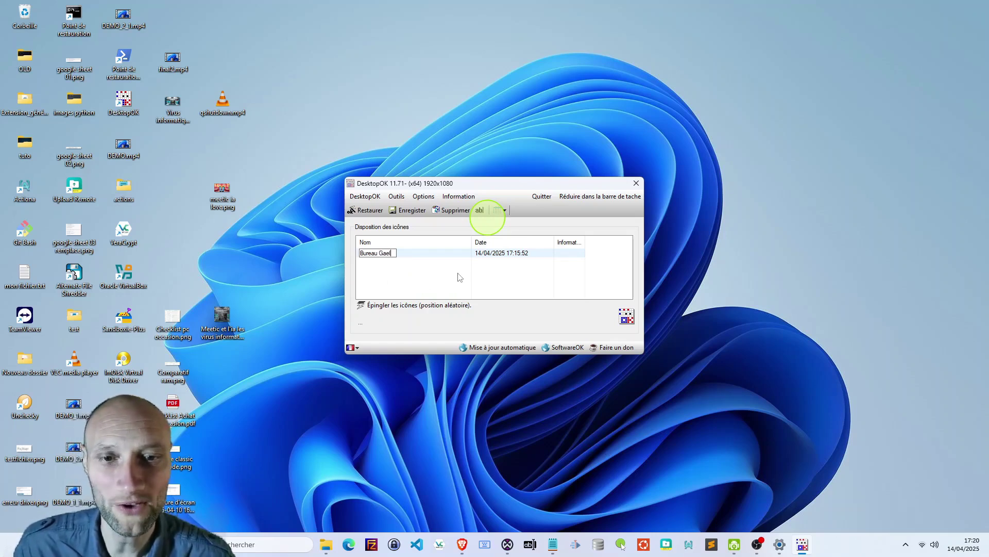
{"action": "left_click", "coordinate": [435, 304]}
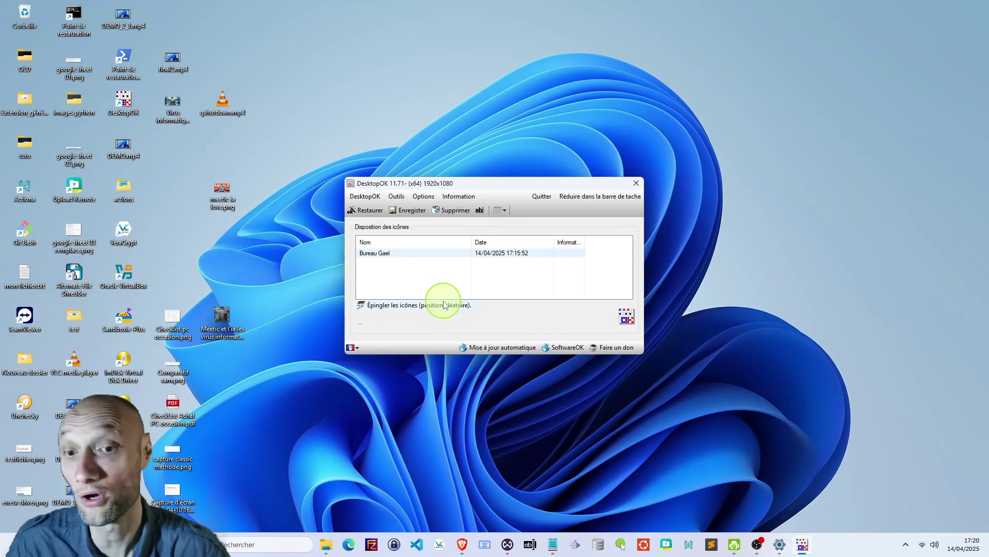